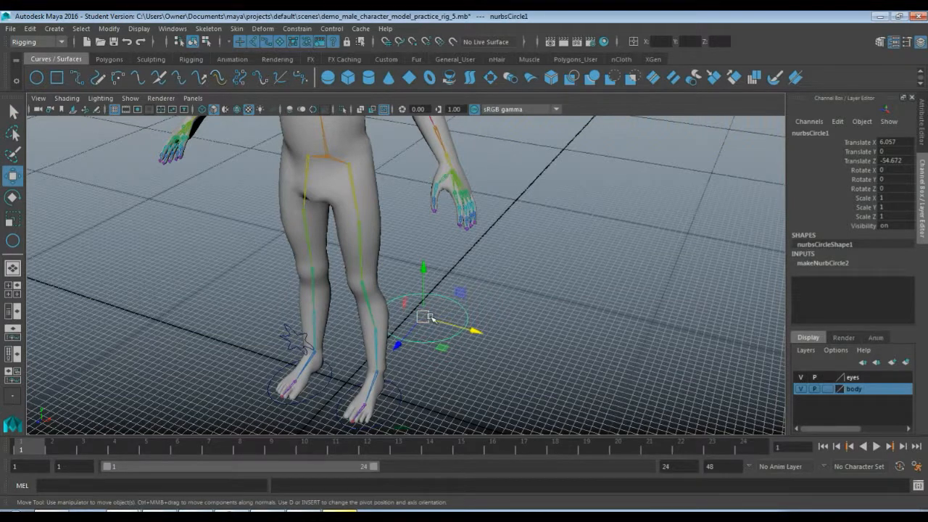
Step: Snap the circle curve onto the character's left wrist joint and rotate it to about 36° in Z
{"action": "key", "text": "v"}
{"action": "left_click_drag", "start_coordinate": [427, 317], "coordinate": [449, 157]}
{"action": "key", "text": "f"}
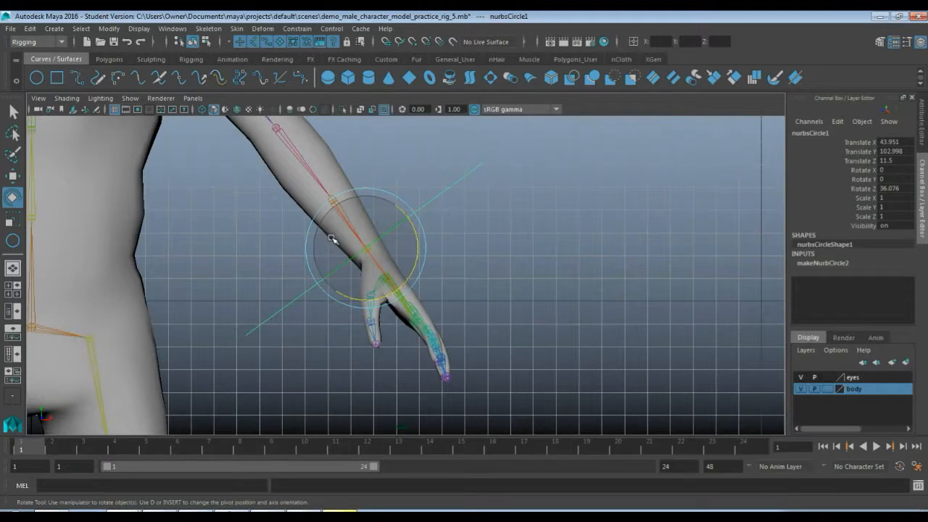
Step: Try rotating the wrist circle to about -54.4° in Z and compare it in the other views, undoing that rotation
{"action": "left_click_drag", "start_coordinate": [417, 227], "coordinate": [391, 309]}
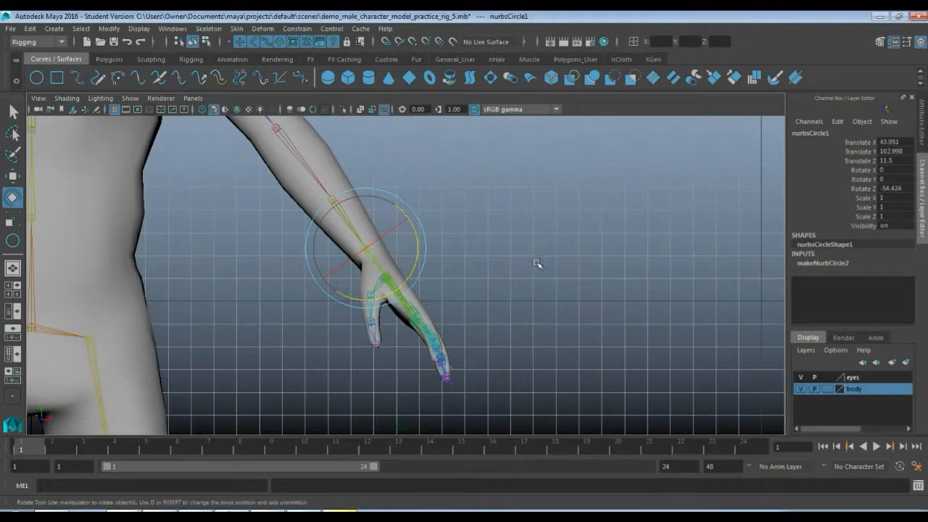
{"action": "key", "text": "space"}
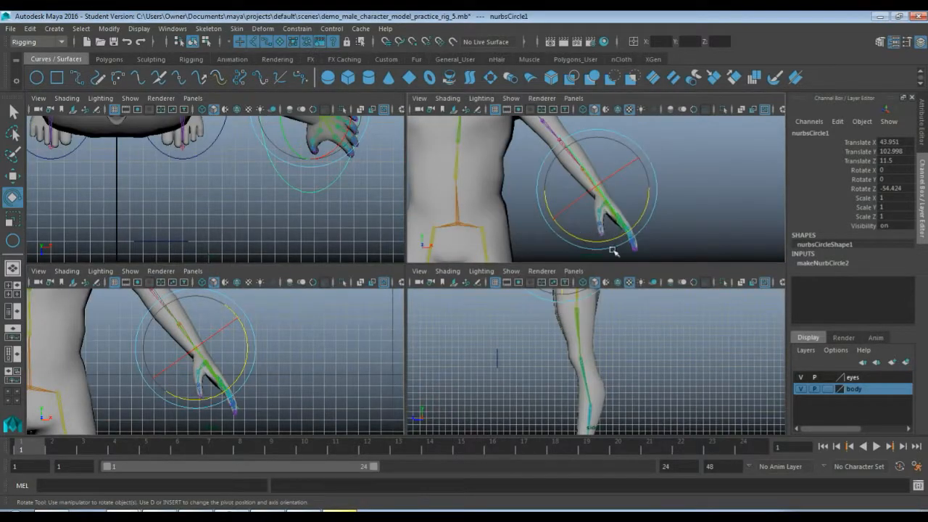
{"action": "key", "text": "space"}
{"action": "mouse_move", "coordinate": [596, 274]}
{"action": "left_mouse_down", "text": "alt"}
{"action": "mouse_move", "coordinate": [519, 297]}
{"action": "mouse_move", "coordinate": [477, 296]}
{"action": "mouse_move", "coordinate": [480, 313]}
{"action": "mouse_move", "coordinate": [457, 315]}
{"action": "mouse_move", "coordinate": [586, 287]}
{"action": "left_mouse_up", "text": "alt"}
{"action": "key", "text": "space"}
{"action": "key", "text": "space"}
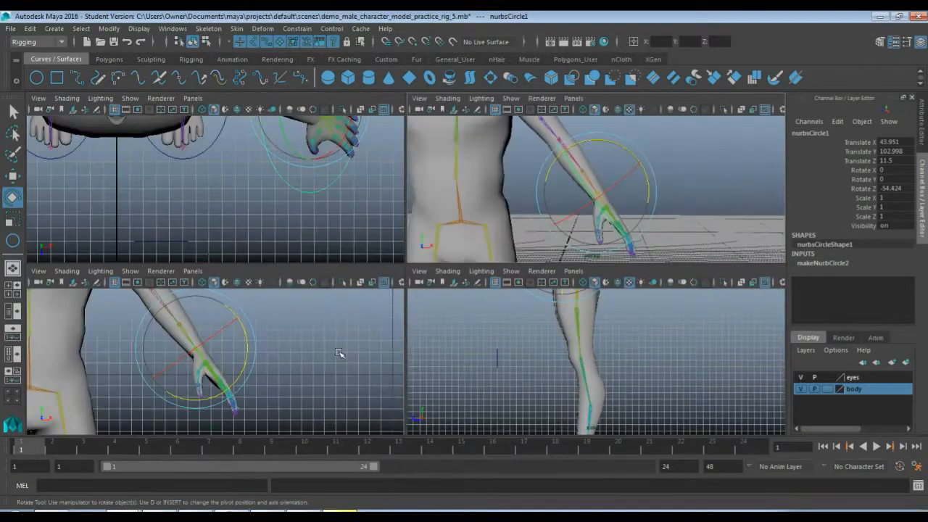
{"action": "key", "text": "space"}
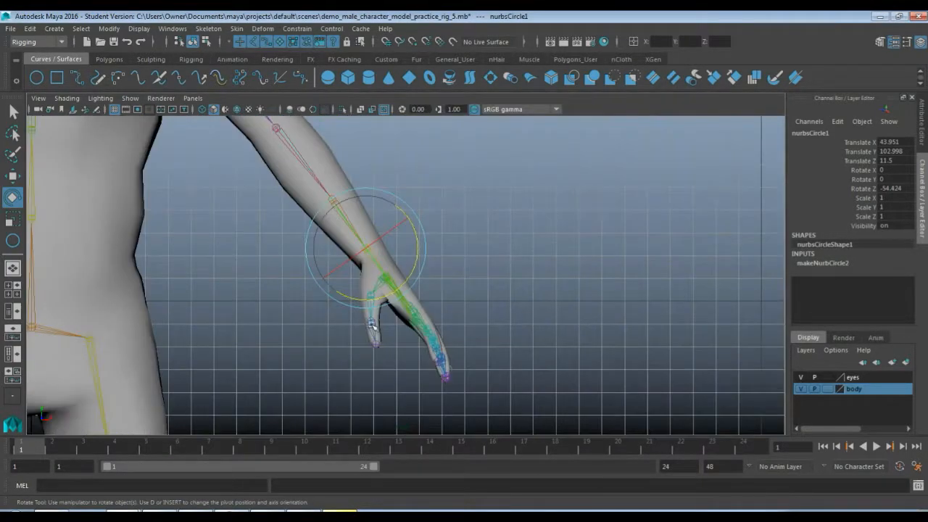
{"action": "key", "text": "ctrl+z"}
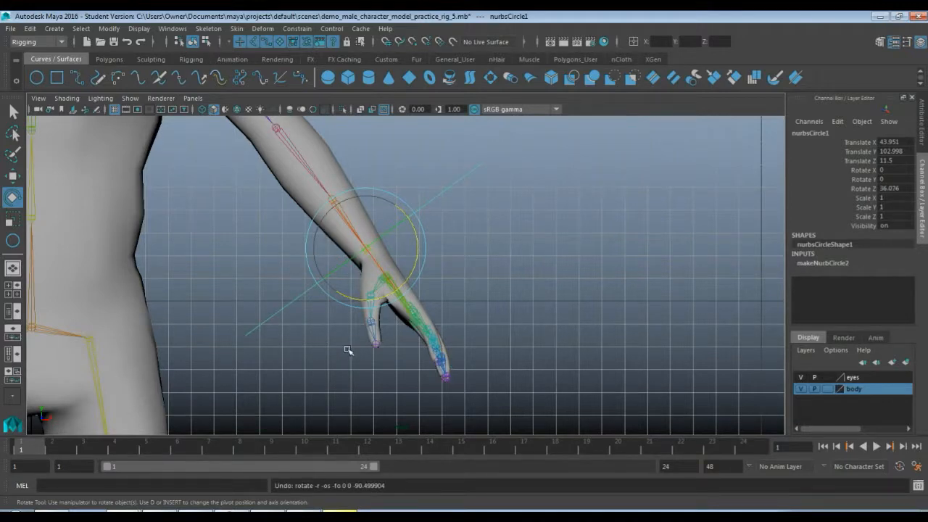
Step: Scale the wrist circle uniformly to about 0.51 and rotate it to about -16.3° in X to follow the forearm's angle
{"action": "key", "text": "r"}
{"action": "left_click_drag", "start_coordinate": [366, 248], "coordinate": [330, 226]}
{"action": "key", "text": "space"}
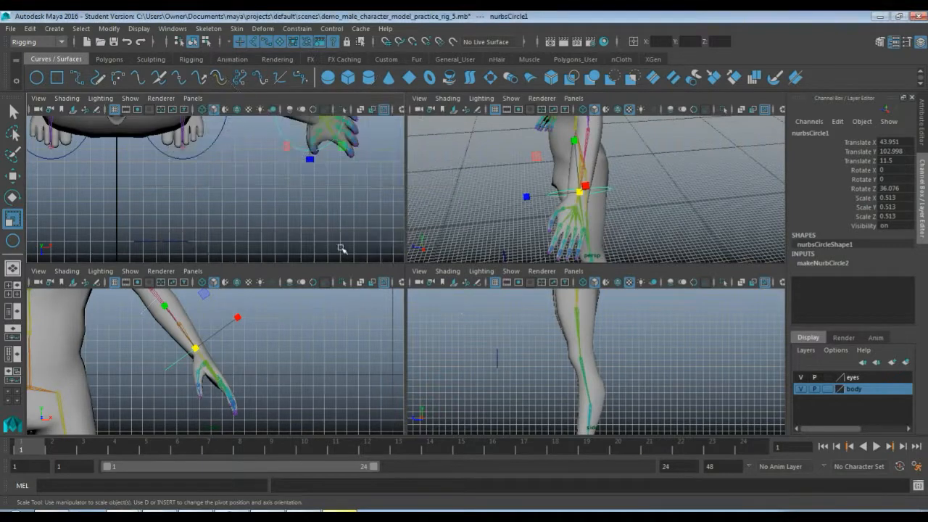
{"action": "key", "text": "space"}
{"action": "middle_click_drag", "start_coordinate": [377, 248], "coordinate": [232, 346], "text": "alt"}
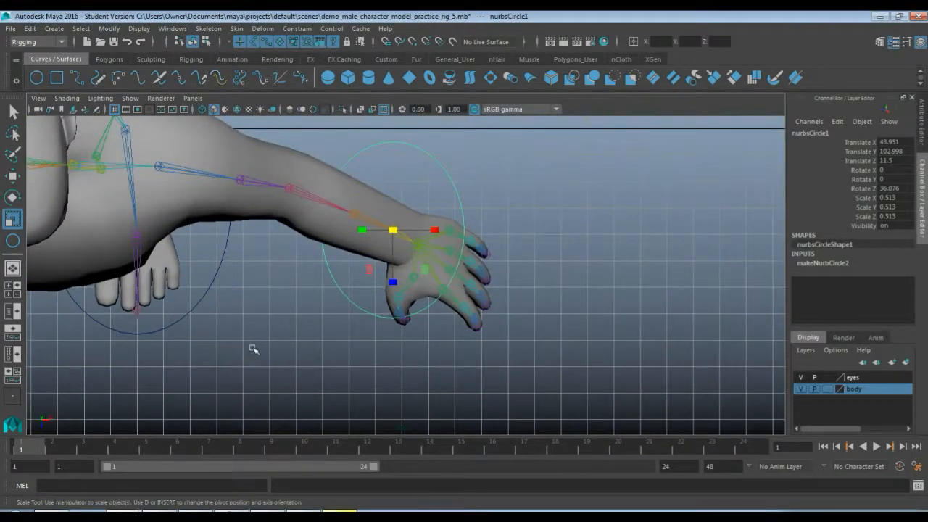
{"action": "key", "text": "e"}
{"action": "left_click_drag", "start_coordinate": [363, 236], "coordinate": [365, 221]}
{"action": "key", "text": "space"}
{"action": "key", "text": "space"}
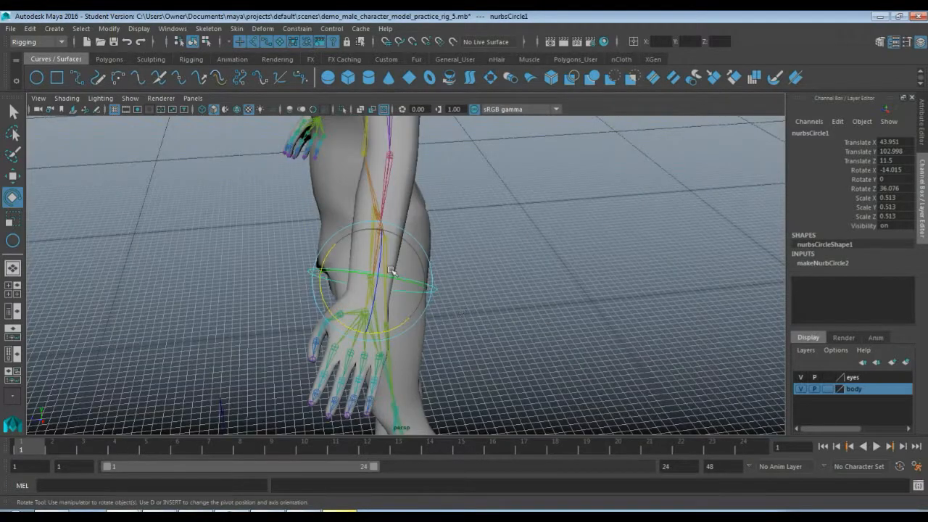
{"action": "left_click_drag", "start_coordinate": [326, 259], "coordinate": [328, 255]}
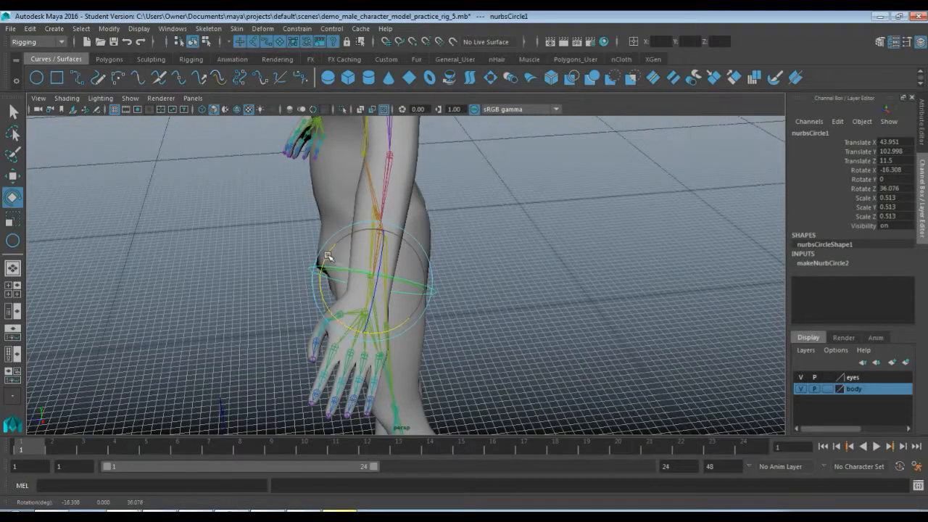
{"action": "left_click_drag", "start_coordinate": [536, 322], "coordinate": [607, 325], "text": "alt"}
{"action": "left_click", "coordinate": [564, 321]}
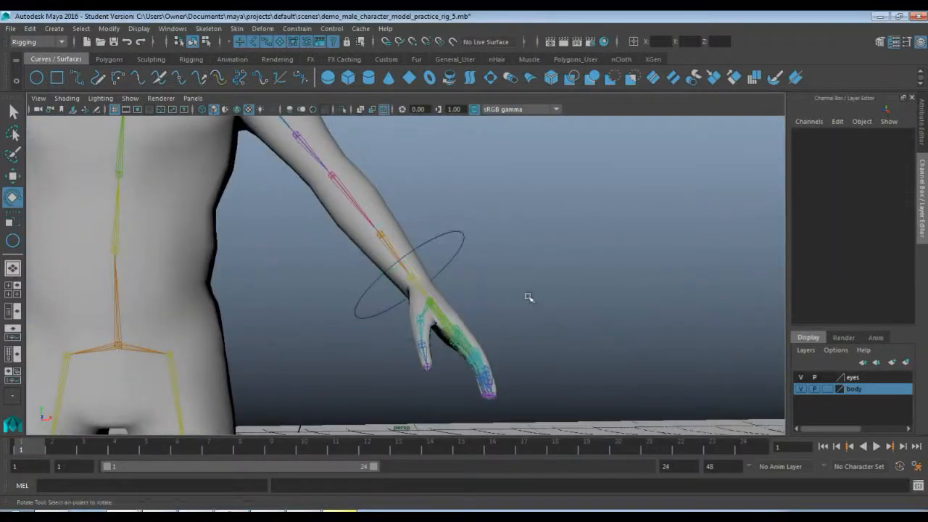
Step: Rename the wrist circle L_hand_CTRL and freeze its transformations
{"action": "left_click_drag", "start_coordinate": [532, 302], "coordinate": [514, 302], "text": "alt"}
{"action": "left_click", "coordinate": [427, 252]}
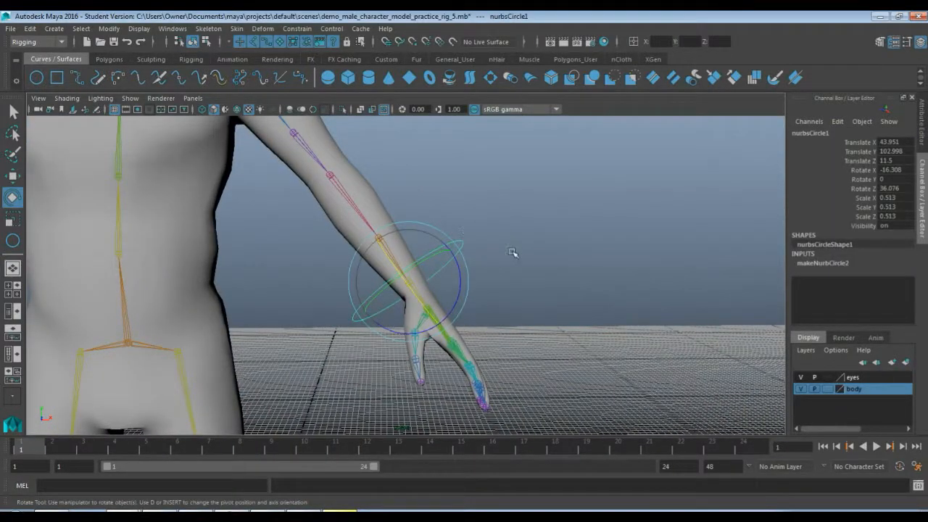
{"action": "left_click", "coordinate": [107, 29]}
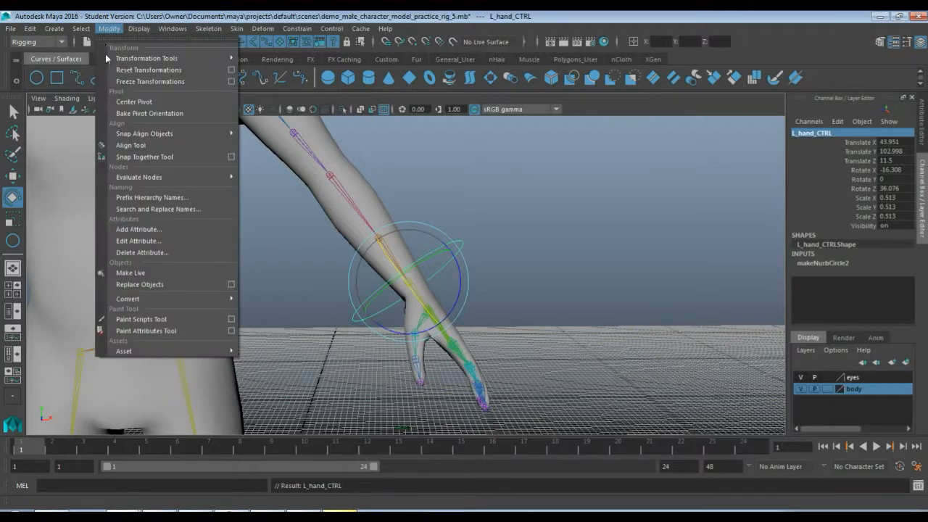
{"action": "left_click", "coordinate": [147, 81]}
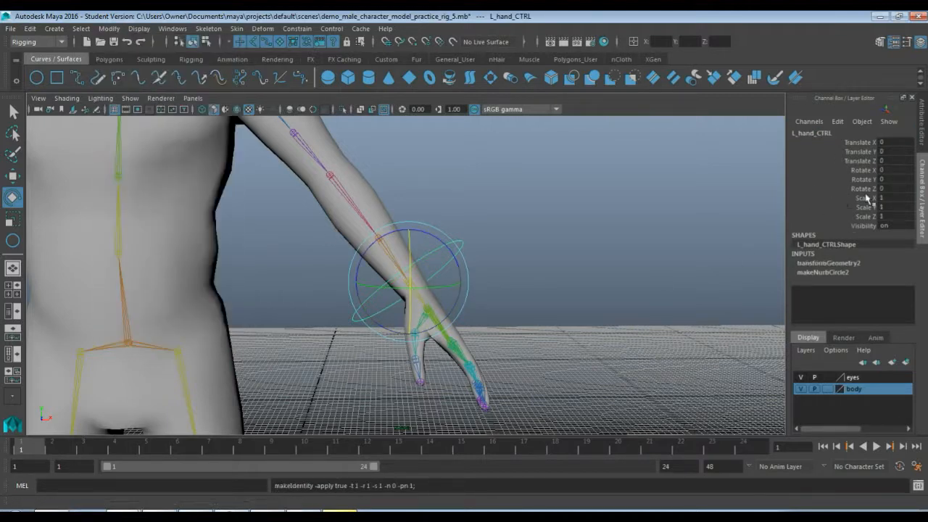
Step: Select L_hand_CTRL together with the L_wrist_IK handle and constrain the handle to the control
{"action": "left_click_drag", "start_coordinate": [559, 327], "coordinate": [498, 261], "text": "alt"}
{"action": "scroll", "coordinate": [498, 261], "scroll_direction": "up", "scroll_amount": 4}
{"action": "key", "text": "w"}
{"action": "key", "text": "q"}
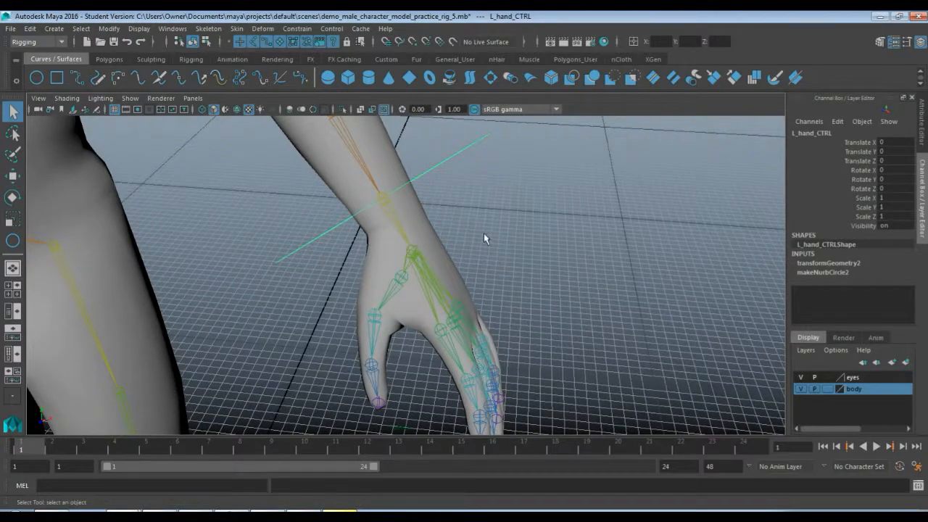
{"action": "scroll", "coordinate": [484, 233], "scroll_direction": "up", "scroll_amount": 2}
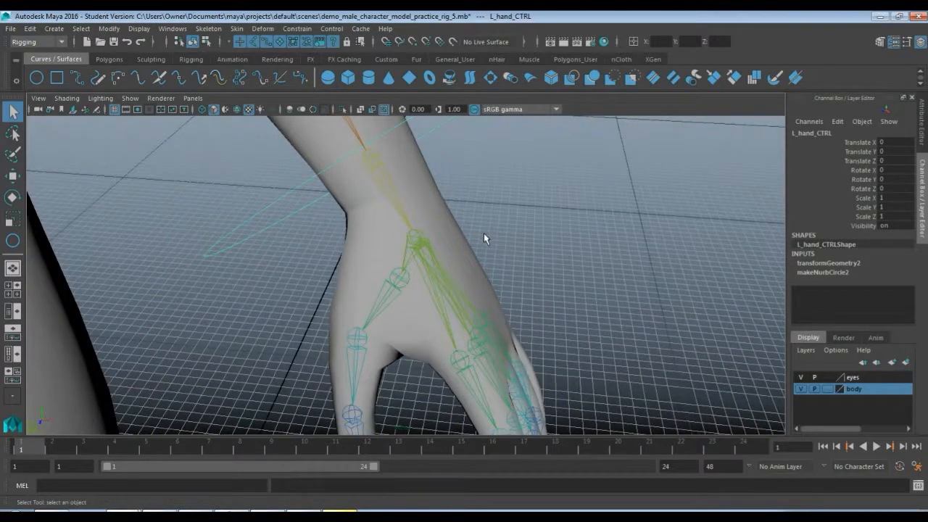
{"action": "left_click", "coordinate": [368, 159]}
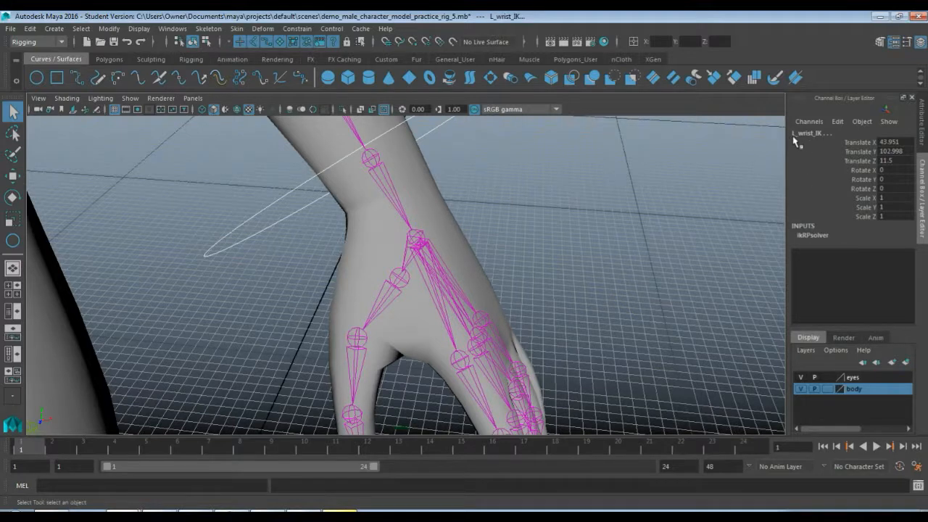
{"action": "left_click_drag", "start_coordinate": [561, 186], "coordinate": [563, 213], "text": "alt"}
{"action": "right_click_drag", "start_coordinate": [566, 227], "coordinate": [583, 108], "text": "alt"}
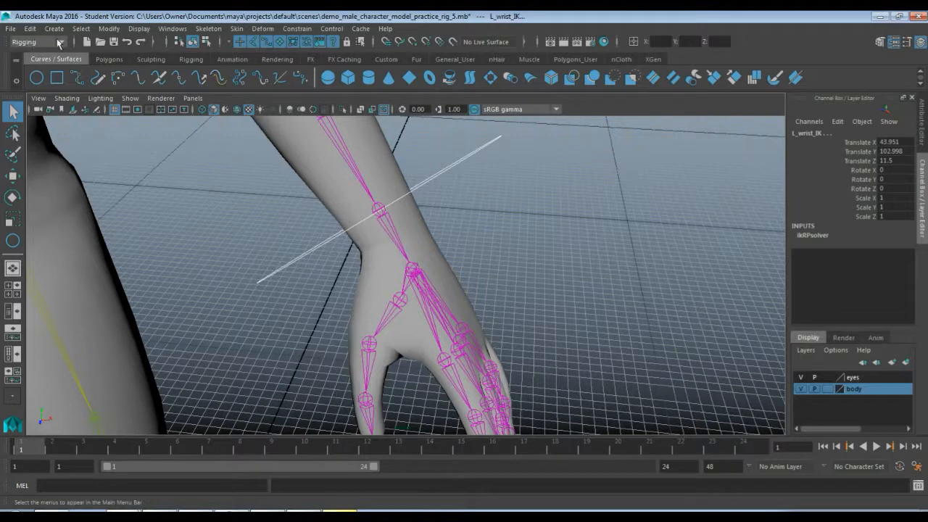
{"action": "left_click", "coordinate": [300, 29]}
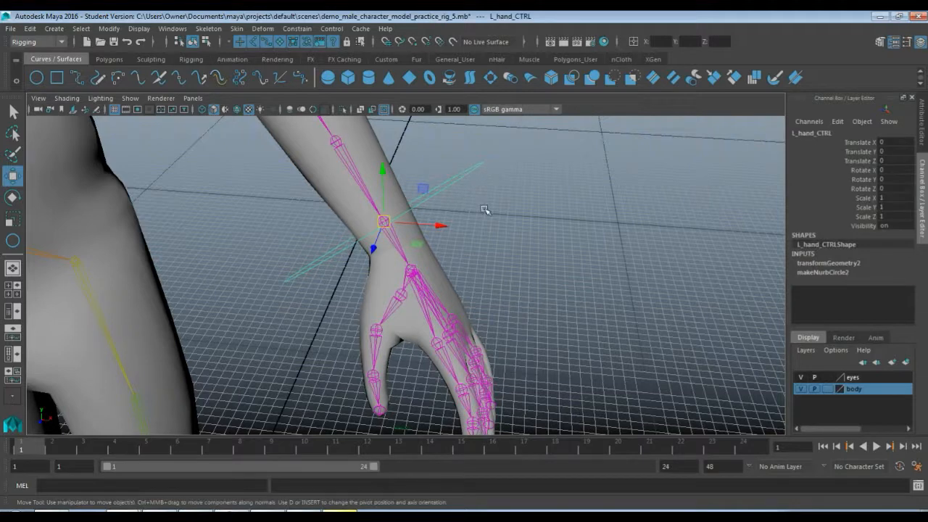
Step: With L_hand_CTRL selected first, add the L_wrist joint to the selection
{"action": "scroll", "coordinate": [484, 210], "scroll_direction": "up", "scroll_amount": 5}
{"action": "scroll", "coordinate": [499, 192], "scroll_direction": "up", "scroll_amount": 2}
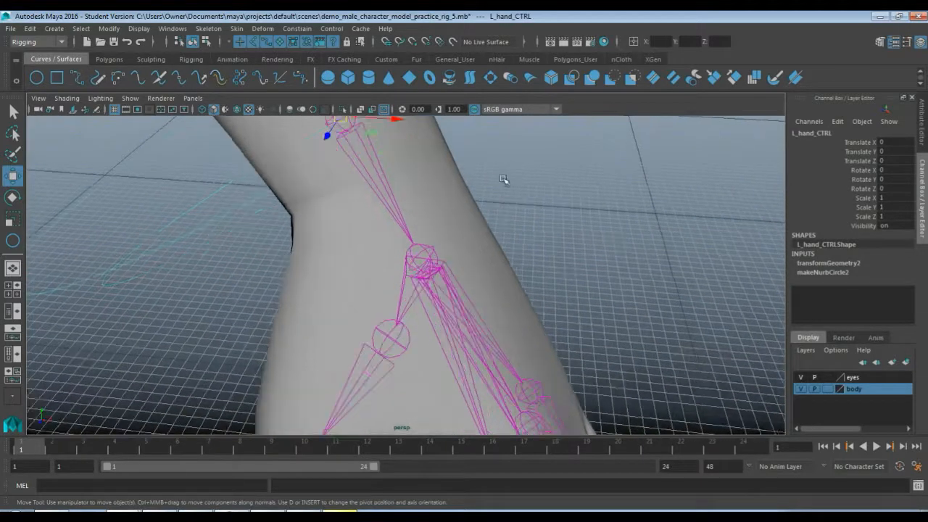
{"action": "middle_click_drag", "start_coordinate": [499, 192], "coordinate": [503, 253], "text": "alt"}
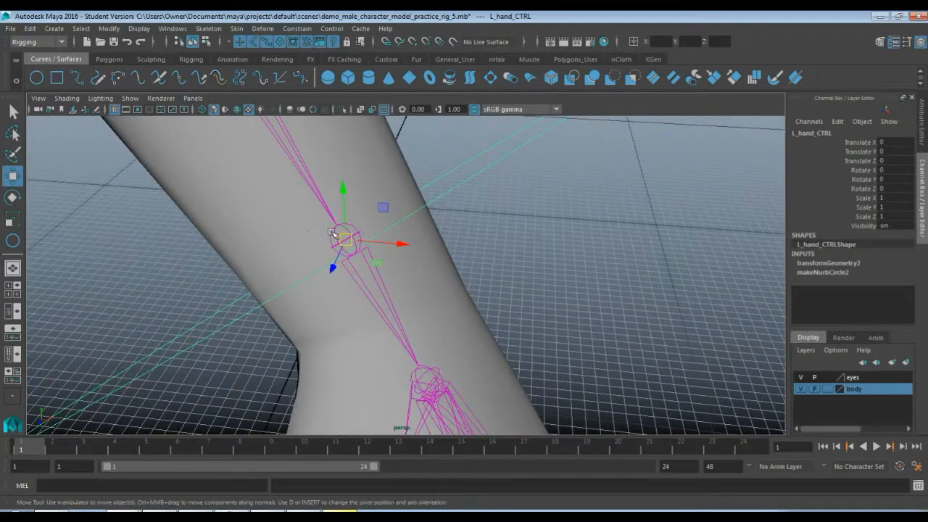
{"action": "key", "text": "q"}
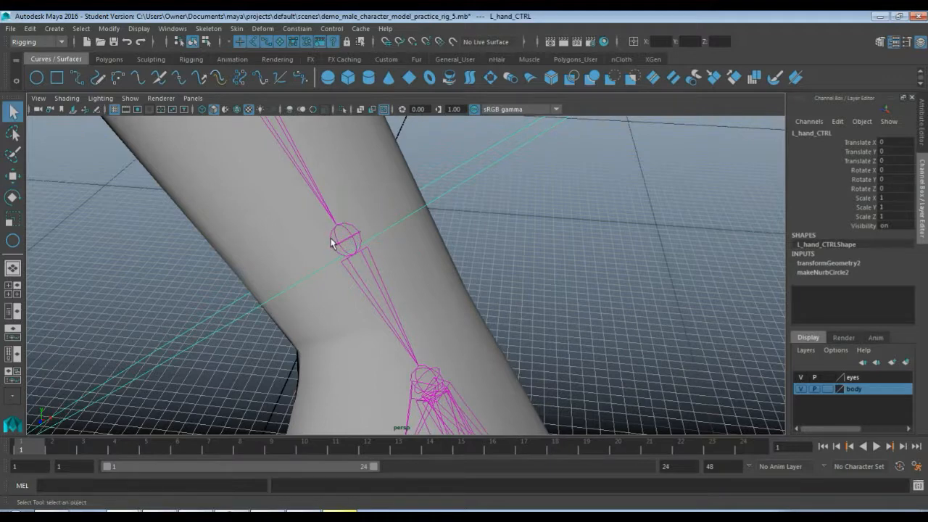
{"action": "left_click", "coordinate": [330, 243]}
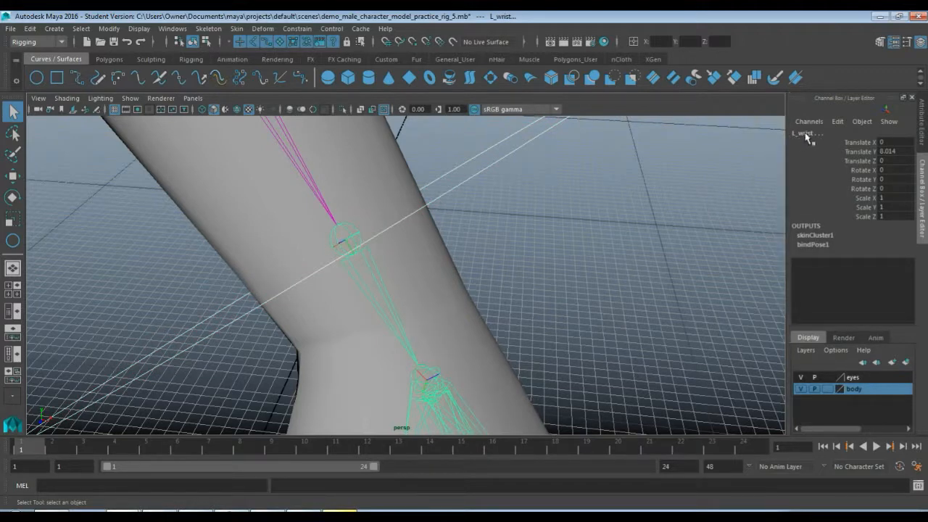
{"action": "left_click_drag", "start_coordinate": [486, 276], "coordinate": [486, 309], "text": "alt"}
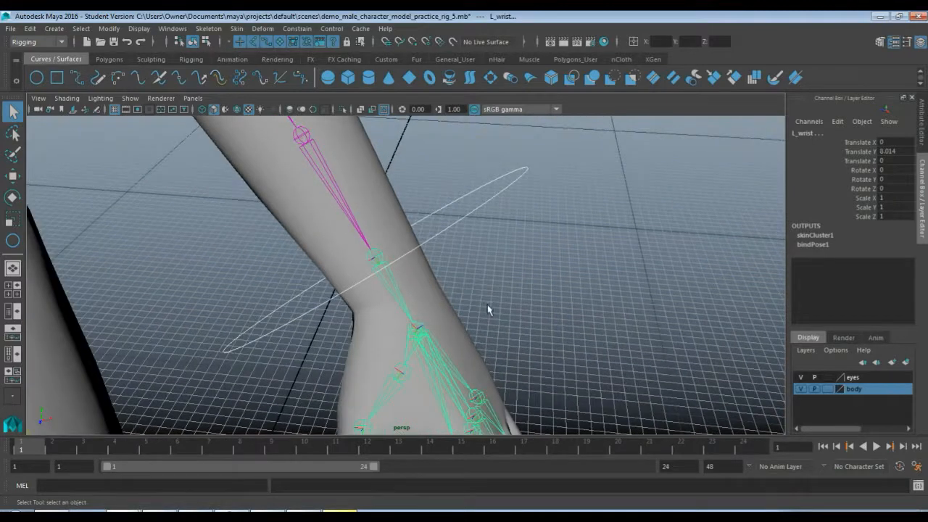
{"action": "scroll", "coordinate": [486, 307], "scroll_direction": "down", "scroll_amount": 4}
{"action": "middle_click_drag", "start_coordinate": [455, 308], "coordinate": [437, 261], "text": "alt"}
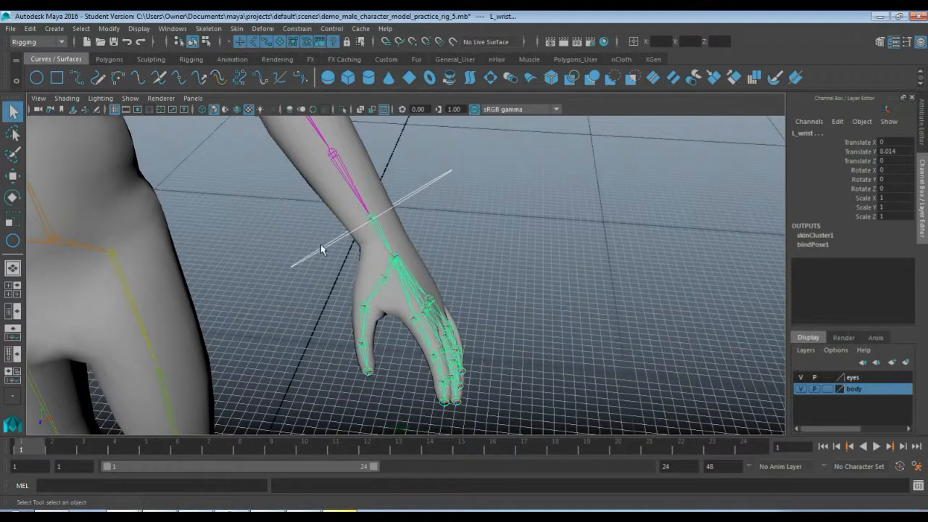
Step: Try an Orient constraint from L_hand_CTRL to the L_wrist joint with the existing settings, and undo it
{"action": "left_click", "coordinate": [298, 29]}
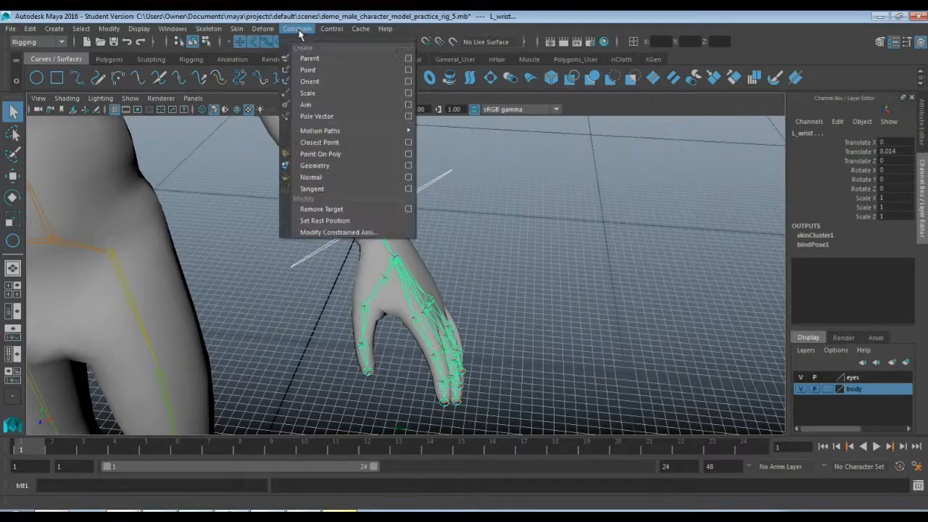
{"action": "left_click", "coordinate": [337, 81]}
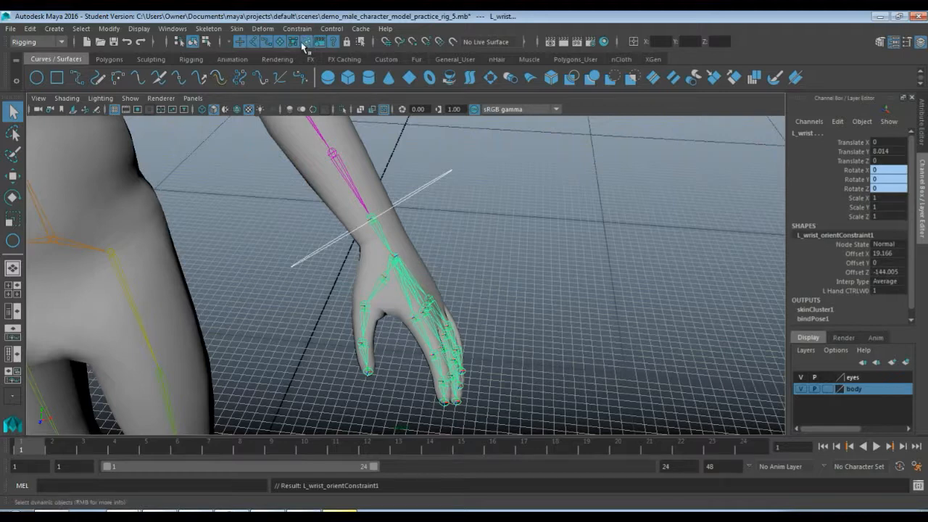
{"action": "key", "text": "ctrl+z"}
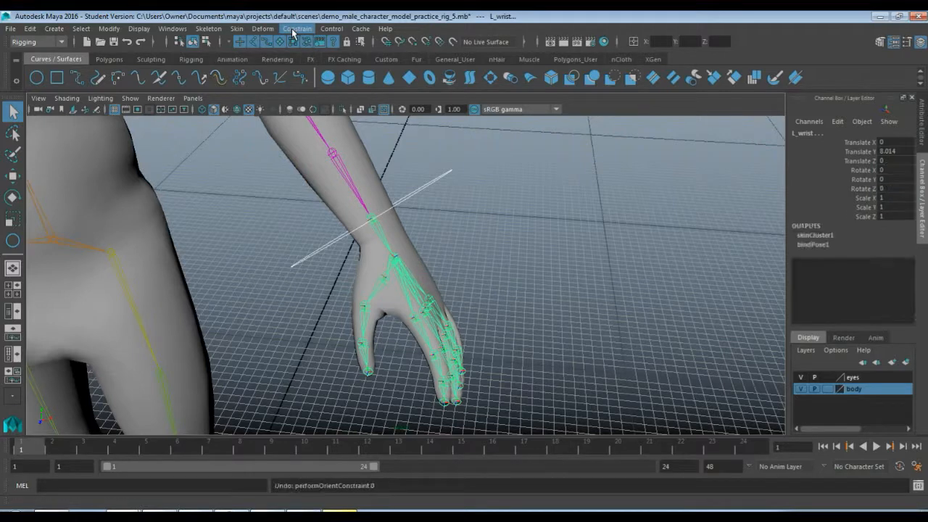
Step: Open the Orient constraint options for the selected control and wrist joint, keeping the hand unobstructed
{"action": "left_click", "coordinate": [297, 30]}
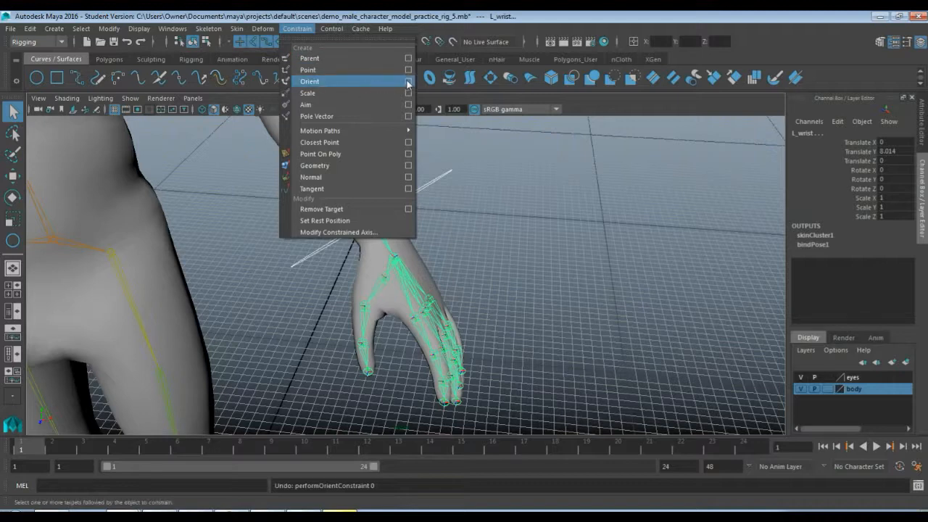
{"action": "left_click", "coordinate": [407, 85]}
{"action": "left_click_drag", "start_coordinate": [626, 164], "coordinate": [587, 105]}
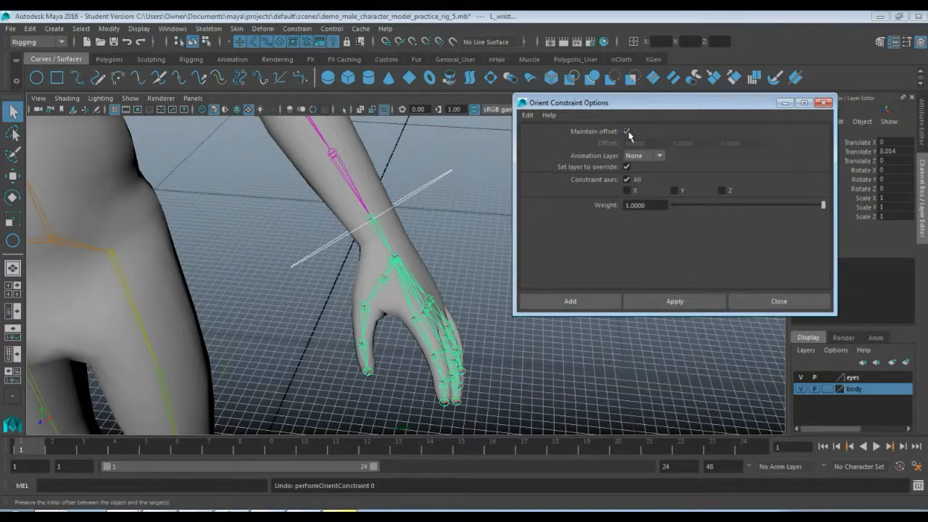
Step: Try the Orient constraint on the L_wrist joint with Maintain offset disabled, and undo it
{"action": "left_click", "coordinate": [627, 132]}
{"action": "left_click", "coordinate": [660, 303]}
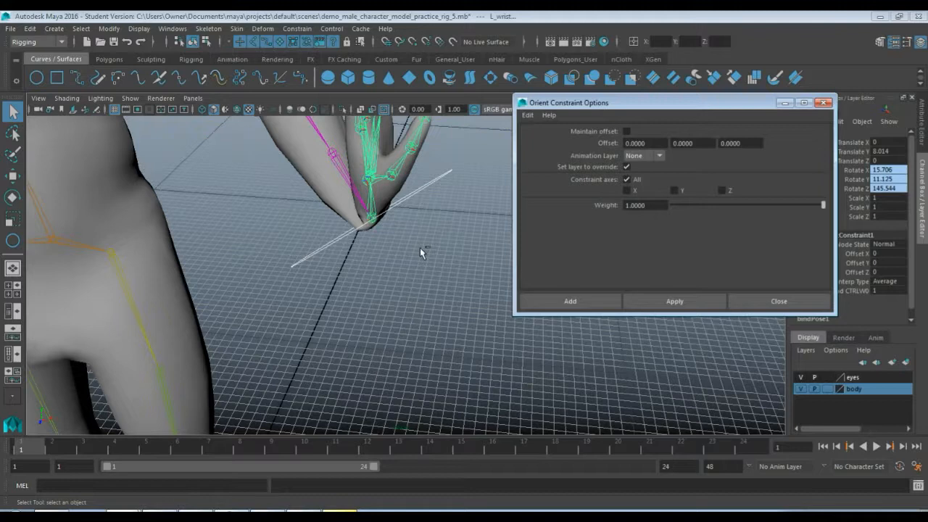
{"action": "key", "text": "ctrl+z"}
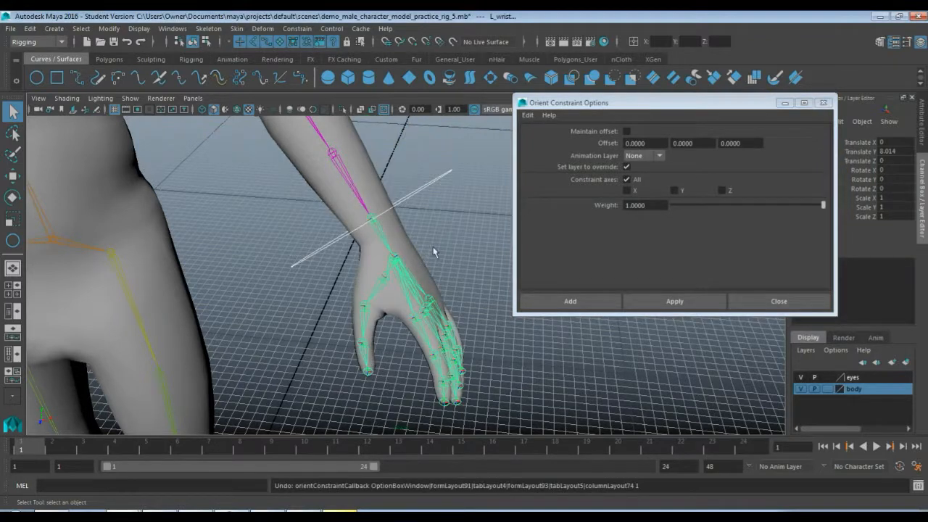
Step: Apply the Orient constraint from L_hand_CTRL to the L_wrist joint with Maintain offset enabled, close the options and clear the selection
{"action": "left_click", "coordinate": [627, 132]}
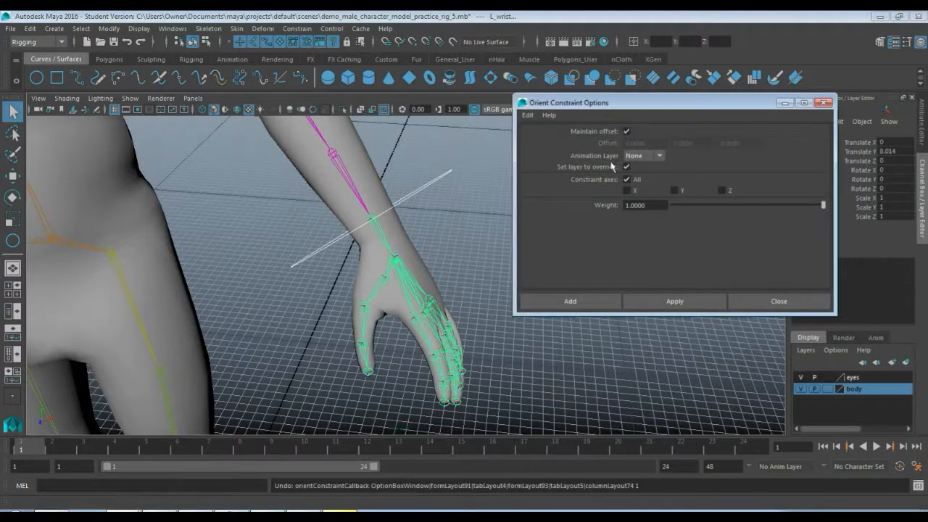
{"action": "left_click", "coordinate": [677, 301]}
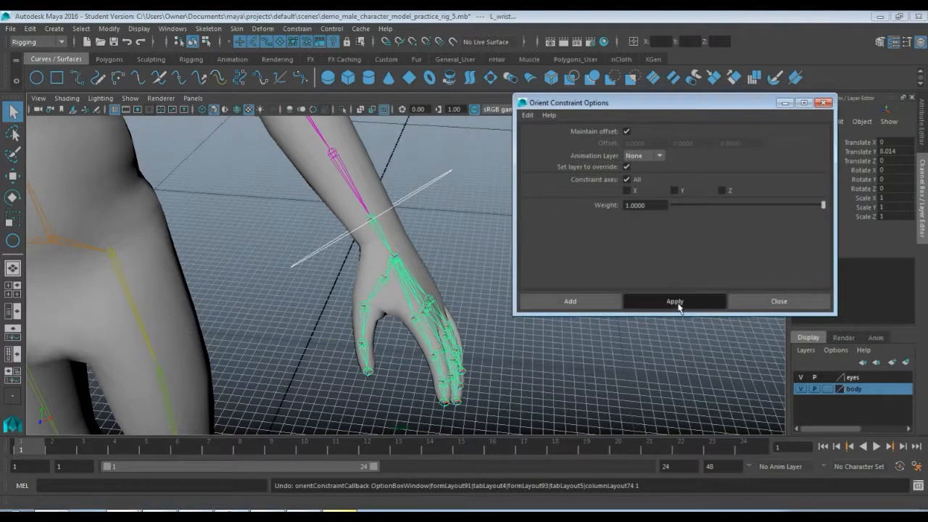
{"action": "left_click", "coordinate": [778, 301]}
{"action": "left_click", "coordinate": [486, 244]}
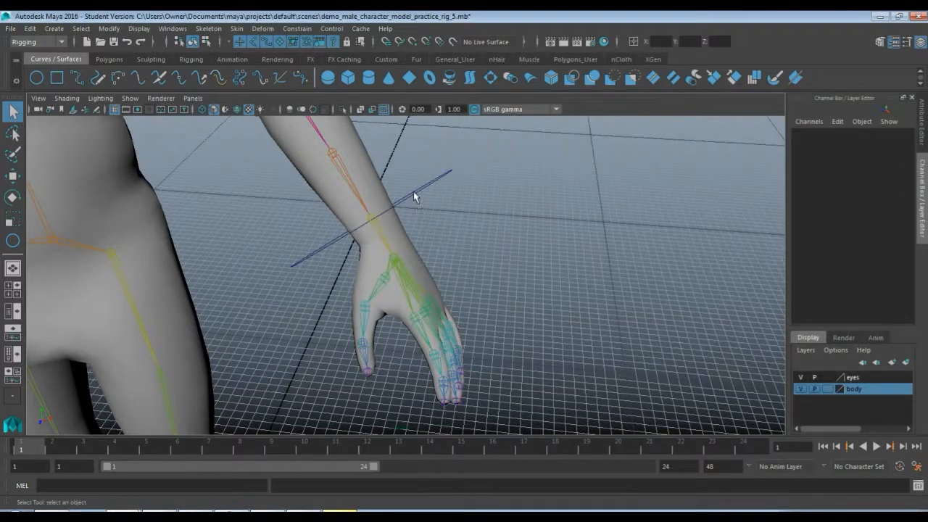
Step: Try rotating the left hand control curve, undo it and clear the selection
{"action": "left_click", "coordinate": [413, 192]}
{"action": "key", "text": "e"}
{"action": "mouse_move", "coordinate": [485, 205]}
{"action": "left_mouse_down", "text": "alt"}
{"action": "mouse_move", "coordinate": [474, 225]}
{"action": "mouse_move", "coordinate": [420, 226]}
{"action": "mouse_move", "coordinate": [400, 197]}
{"action": "mouse_move", "coordinate": [338, 227]}
{"action": "mouse_move", "coordinate": [441, 203]}
{"action": "mouse_move", "coordinate": [408, 213]}
{"action": "mouse_move", "coordinate": [253, 205]}
{"action": "mouse_move", "coordinate": [505, 212]}
{"action": "mouse_move", "coordinate": [414, 201]}
{"action": "mouse_move", "coordinate": [493, 206]}
{"action": "left_mouse_up", "text": "alt"}
{"action": "key", "text": "ctrl+z"}
{"action": "left_click", "coordinate": [493, 206]}
Step: Create a NURBS circle and snap it to the left shoulder joint
{"action": "right_click_drag", "start_coordinate": [493, 206], "coordinate": [409, 174], "text": "alt"}
{"action": "middle_click_drag", "start_coordinate": [408, 174], "coordinate": [435, 251], "text": "alt"}
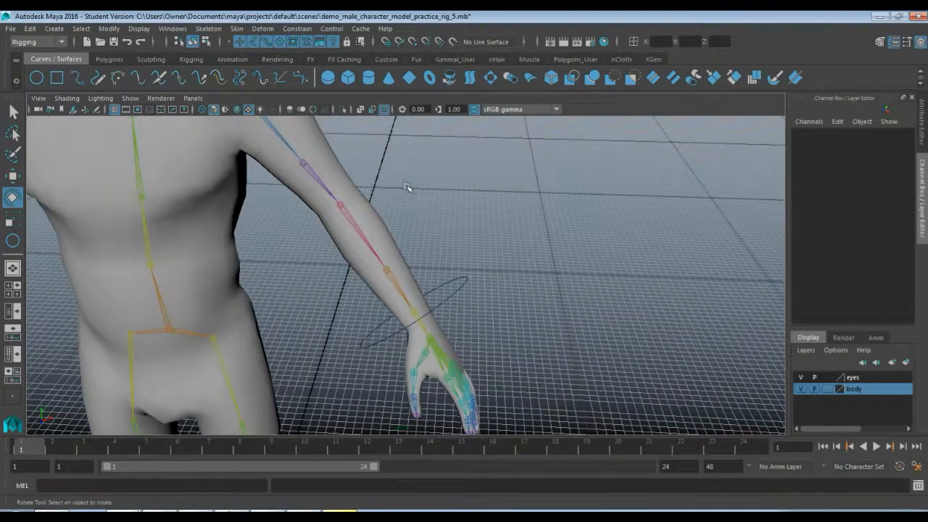
{"action": "middle_click_drag", "start_coordinate": [410, 191], "coordinate": [435, 261], "text": "alt"}
{"action": "middle_click_drag", "start_coordinate": [390, 216], "coordinate": [400, 244], "text": "alt"}
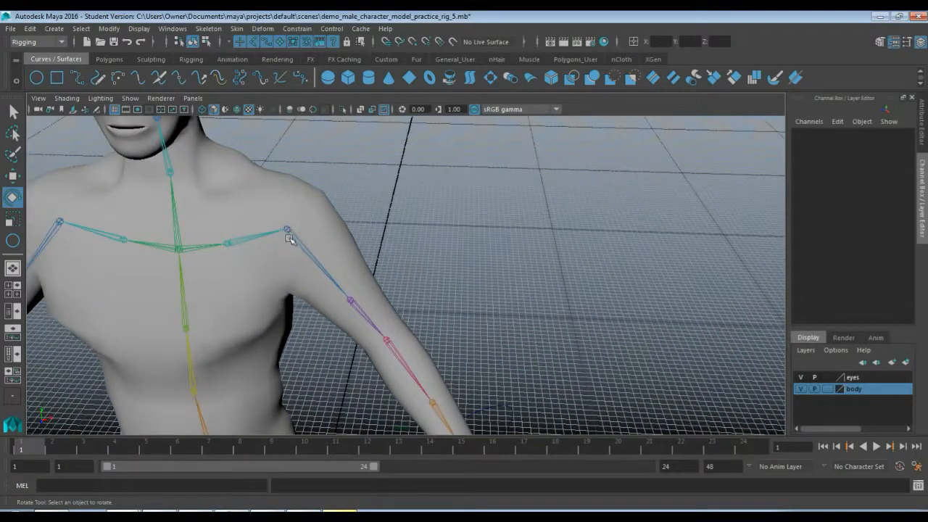
{"action": "left_click", "coordinate": [37, 78]}
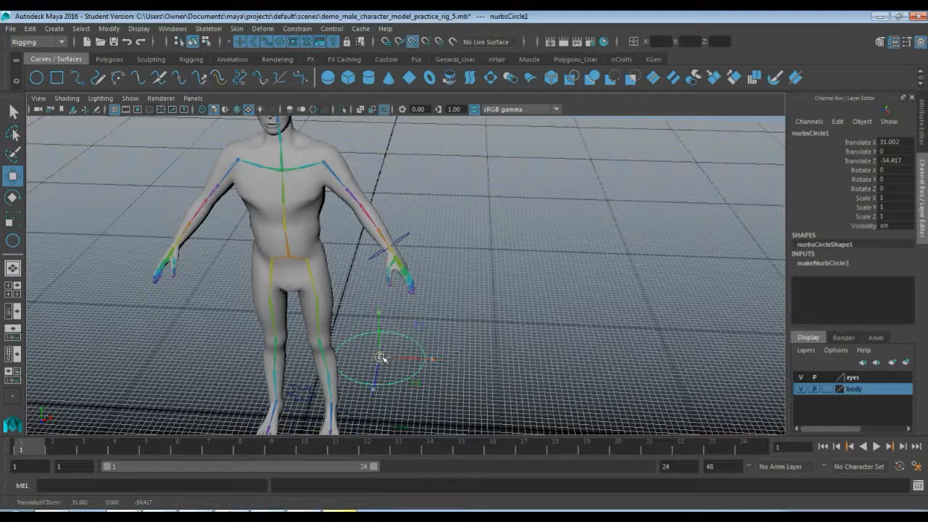
{"action": "left_click_drag", "start_coordinate": [380, 357], "coordinate": [326, 164]}
{"action": "key", "text": "f"}
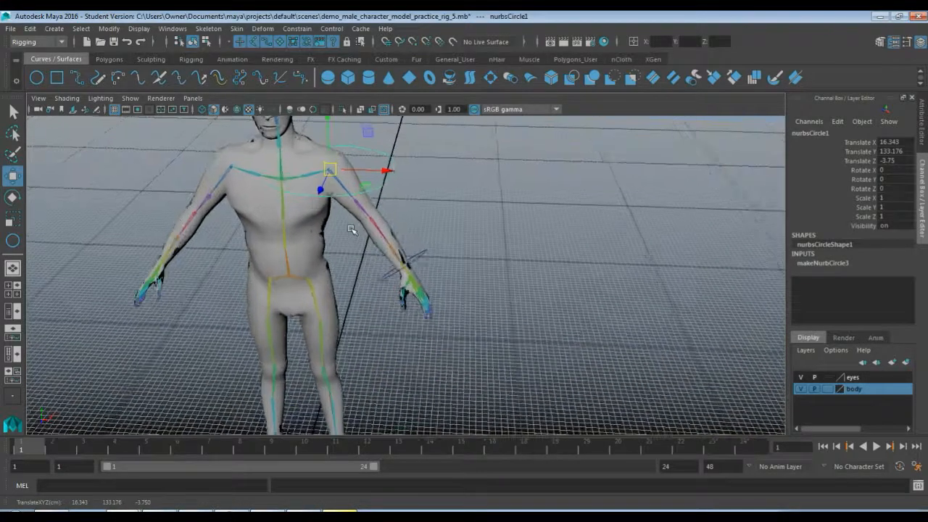
{"action": "key", "text": "v"}
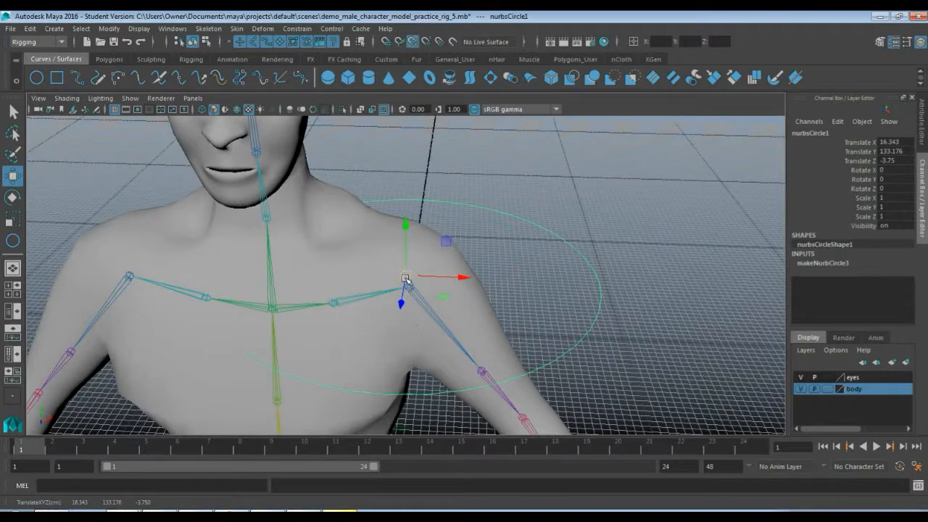
{"action": "left_click_drag", "start_coordinate": [406, 277], "coordinate": [416, 292]}
Step: Rotate the shoulder circle to about -78 degrees in Z and scale it uniformly to about 0.63
{"action": "mouse_move", "coordinate": [472, 342]}
{"action": "left_mouse_down", "text": "alt"}
{"action": "mouse_move", "coordinate": [493, 348]}
{"action": "mouse_move", "coordinate": [423, 312]}
{"action": "mouse_move", "coordinate": [320, 305]}
{"action": "mouse_move", "coordinate": [428, 312]}
{"action": "mouse_move", "coordinate": [479, 327]}
{"action": "mouse_move", "coordinate": [455, 334]}
{"action": "mouse_move", "coordinate": [475, 331]}
{"action": "left_mouse_up", "text": "alt"}
{"action": "key", "text": "e"}
{"action": "left_click_drag", "start_coordinate": [439, 232], "coordinate": [455, 279]}
{"action": "left_click_drag", "start_coordinate": [505, 307], "coordinate": [462, 313], "text": "alt"}
{"action": "key", "text": "r"}
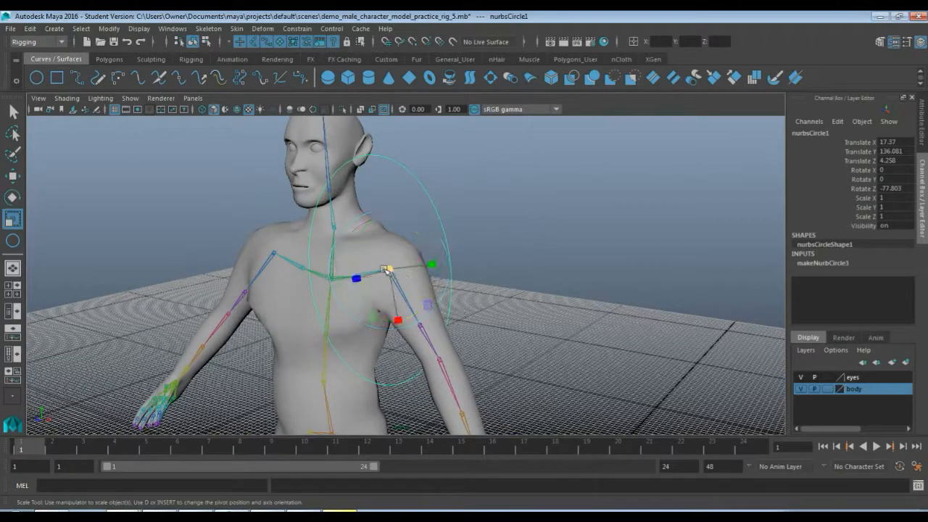
{"action": "left_click_drag", "start_coordinate": [358, 276], "coordinate": [543, 256]}
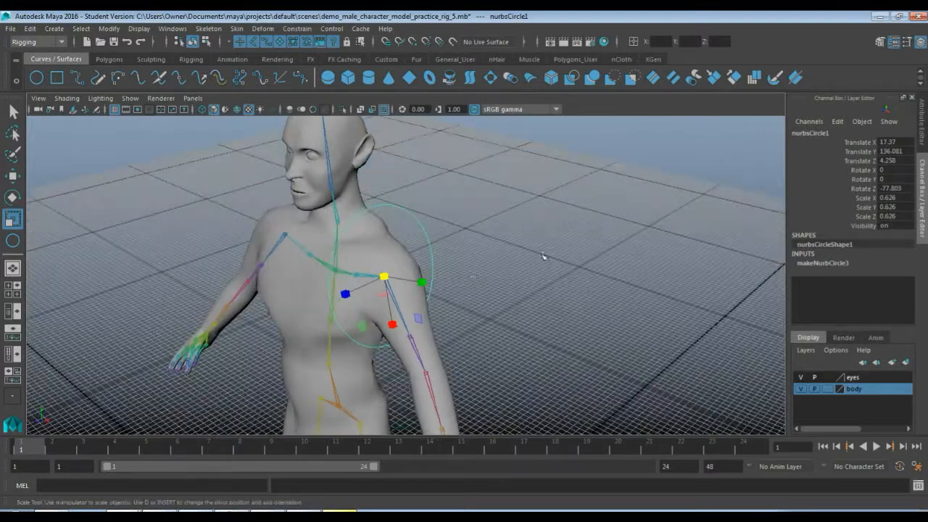
Step: Rename the shoulder circle as L_shoulder_CTRL
{"action": "key", "text": "w"}
{"action": "double_click", "coordinate": [803, 133]}
{"action": "type", "text": "L_shoulder_CTRL"}
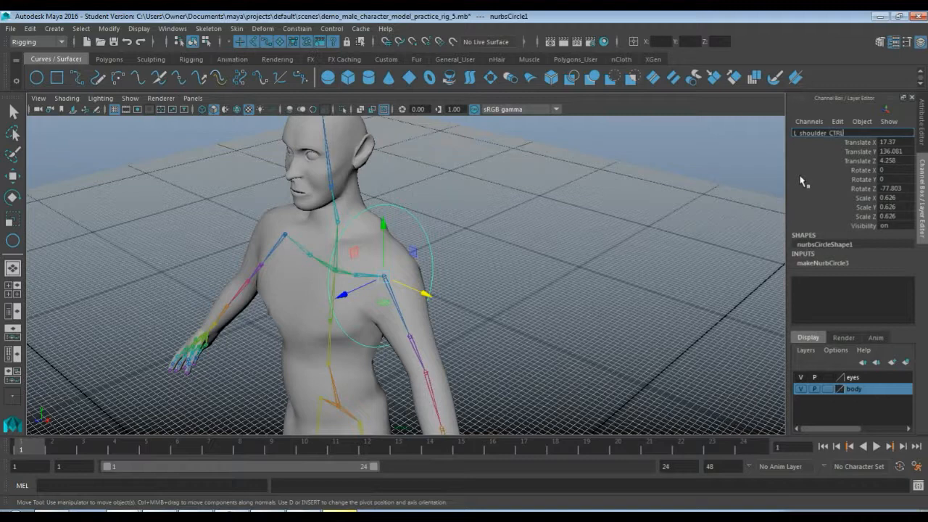
{"action": "key", "text": "Return"}
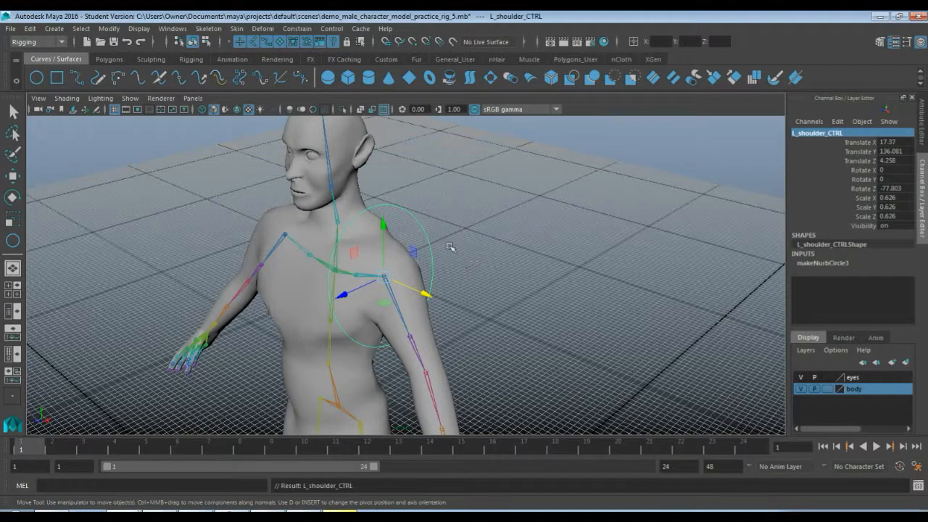
Step: Apply a Point constraint from L_shoulder_CTRL to the L_shoulder_IK handle and clear the selection
{"action": "key", "text": "q"}
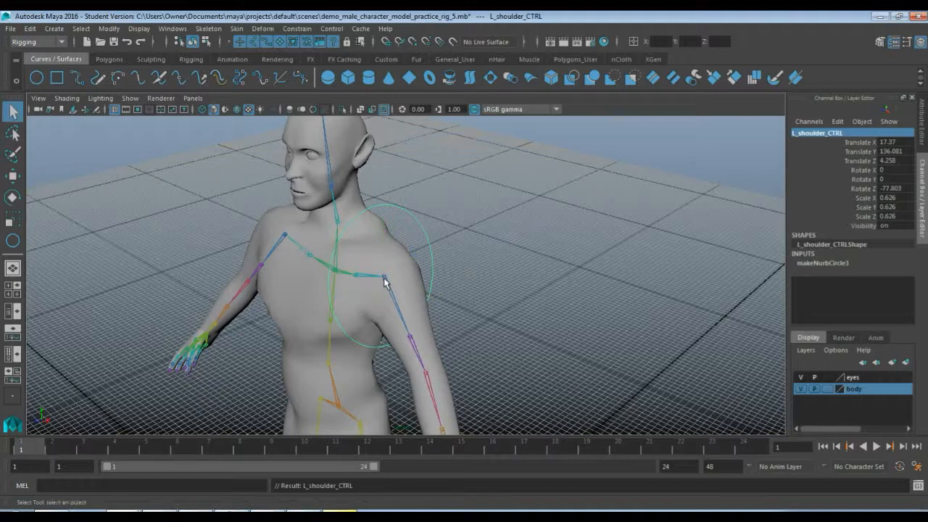
{"action": "scroll", "coordinate": [392, 279], "scroll_direction": "up", "scroll_amount": 5}
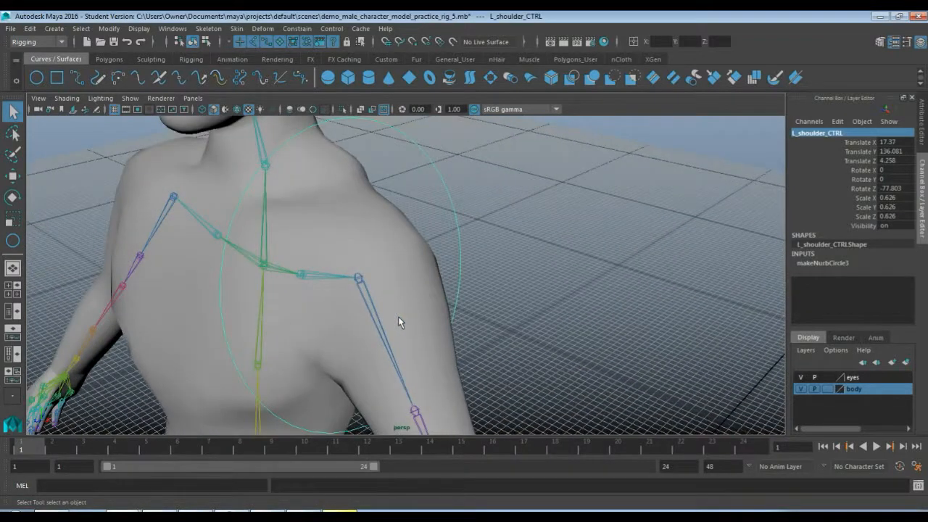
{"action": "left_click", "coordinate": [358, 279]}
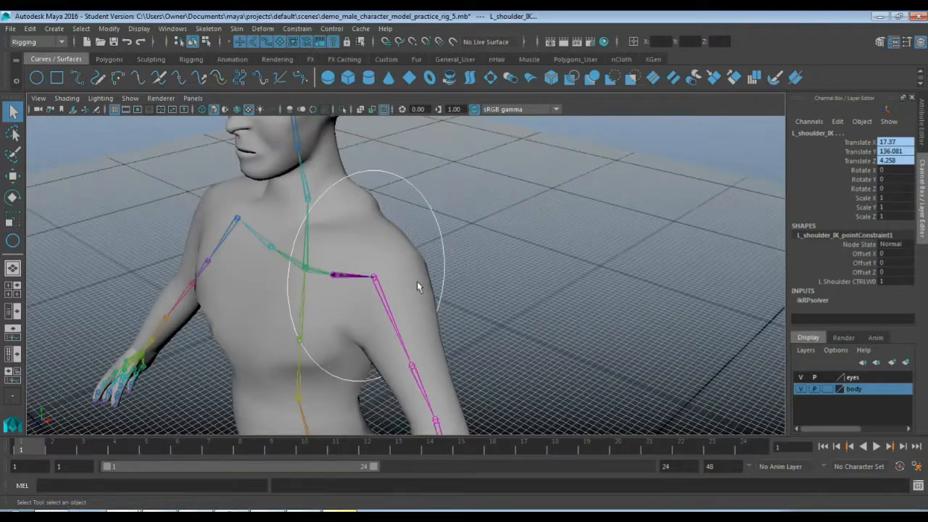
{"action": "left_click_drag", "start_coordinate": [417, 281], "coordinate": [445, 269], "text": "alt"}
{"action": "left_click", "coordinate": [478, 248]}
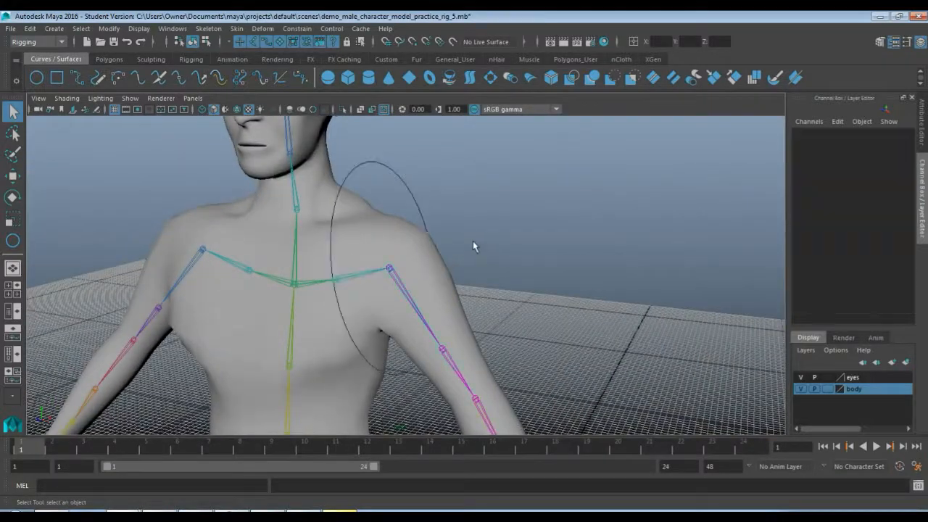
Step: Try moving L_shoulder_CTRL to test its influence on the shoulder, and undo the move
{"action": "left_click", "coordinate": [416, 203]}
{"action": "left_click_drag", "start_coordinate": [517, 237], "coordinate": [464, 250], "text": "alt"}
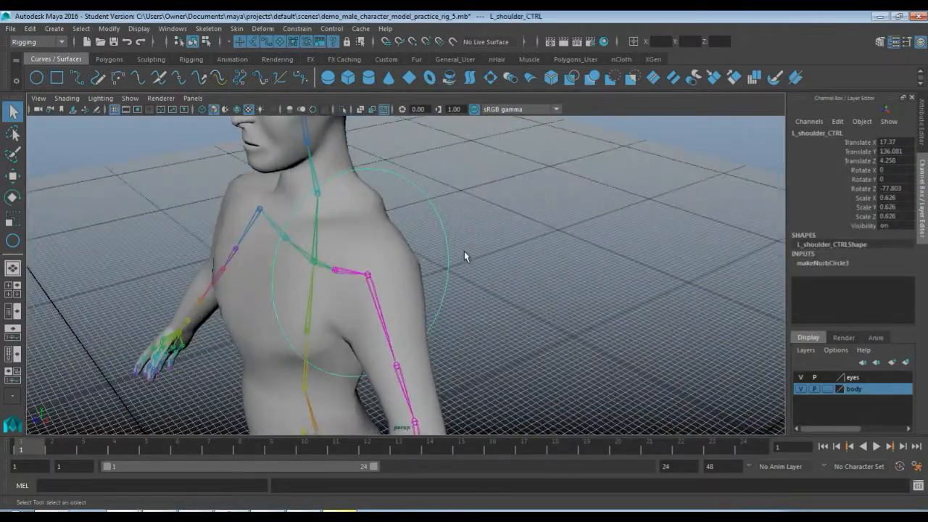
{"action": "key", "text": "w"}
{"action": "left_click_drag", "start_coordinate": [370, 273], "coordinate": [421, 278]}
{"action": "key", "text": "ctrl+z"}
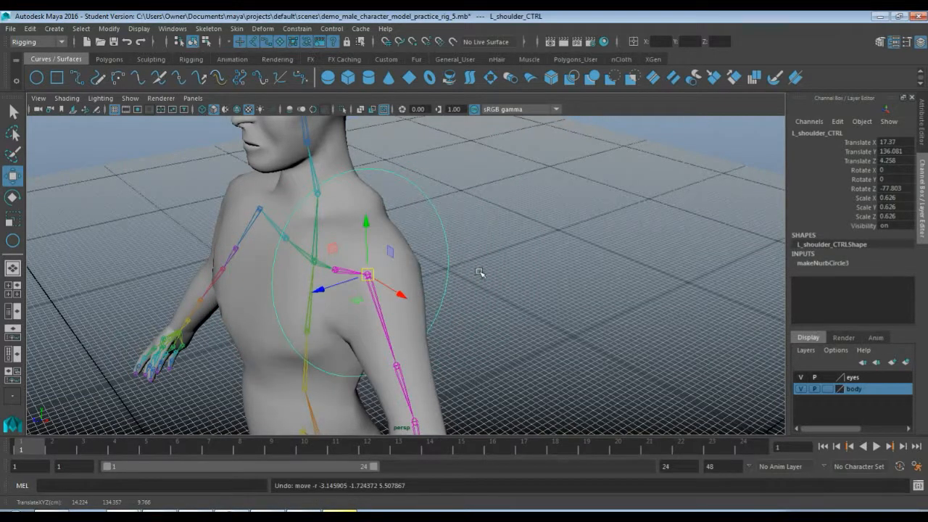
Step: Freeze the transformations of L_shoulder_CTRL
{"action": "left_click_drag", "start_coordinate": [481, 256], "coordinate": [531, 244], "text": "alt"}
{"action": "left_click", "coordinate": [513, 248]}
{"action": "left_click", "coordinate": [398, 178]}
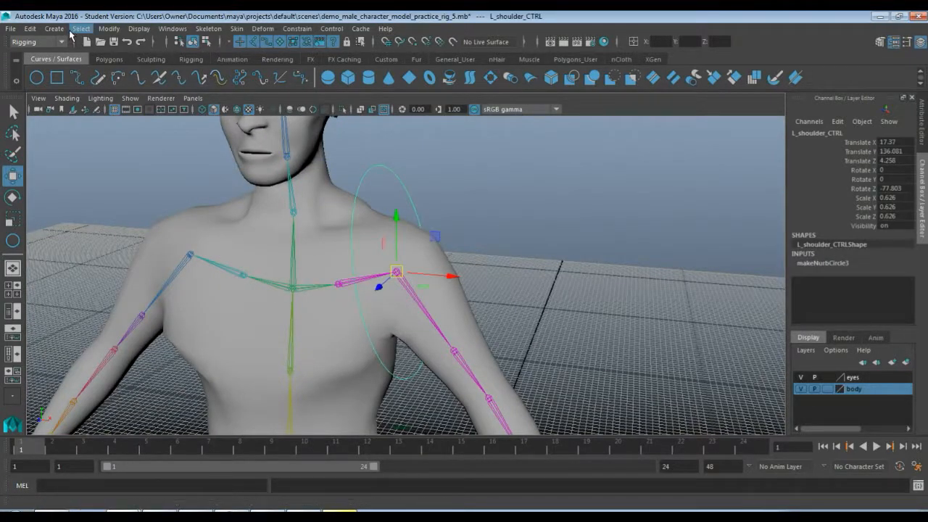
{"action": "left_click", "coordinate": [109, 29]}
{"action": "left_click", "coordinate": [150, 81]}
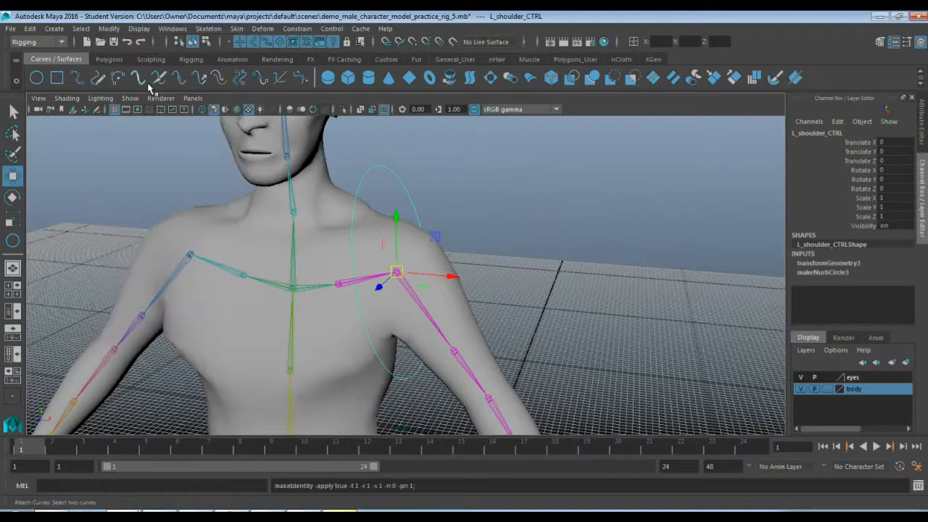
Step: Group L_shoulder_CTRL and name the group L_shoulder_CTRL_GRP
{"action": "left_click_drag", "start_coordinate": [504, 256], "coordinate": [505, 290], "text": "alt"}
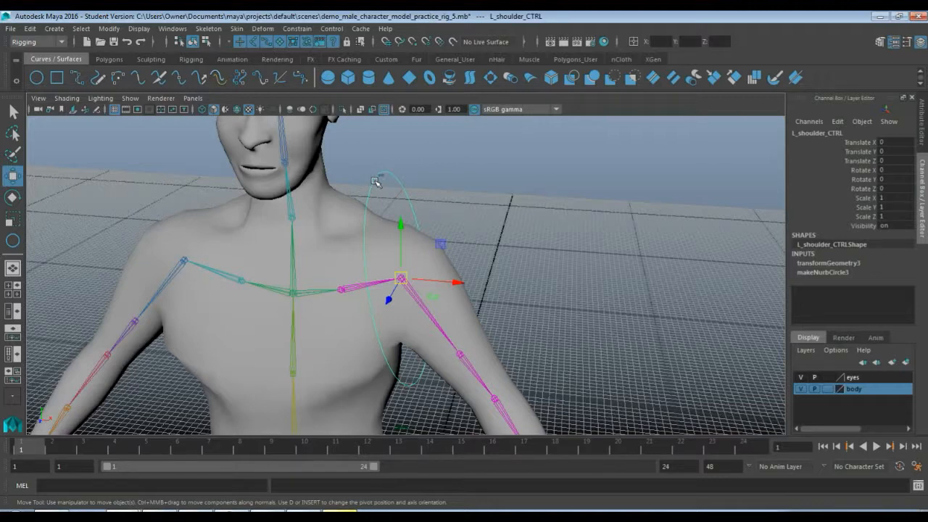
{"action": "key", "text": "ctrl+g"}
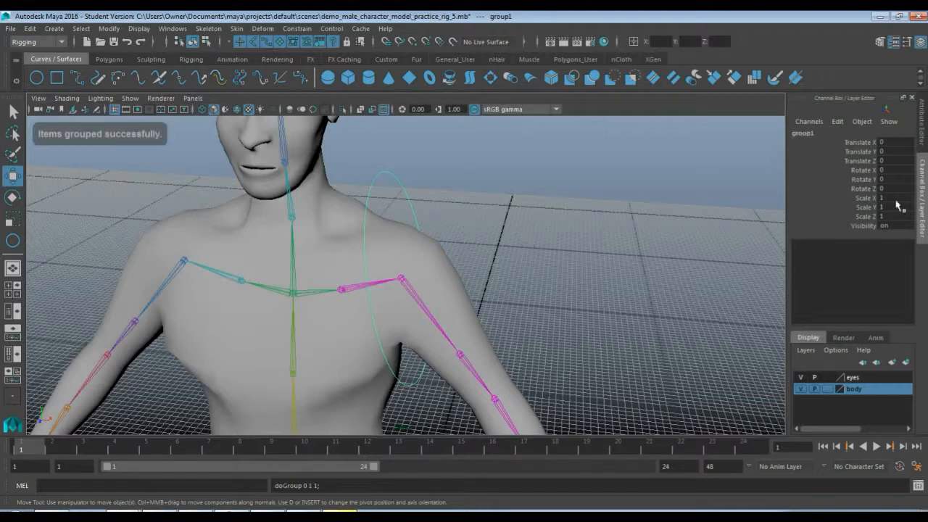
{"action": "double_click", "coordinate": [817, 136]}
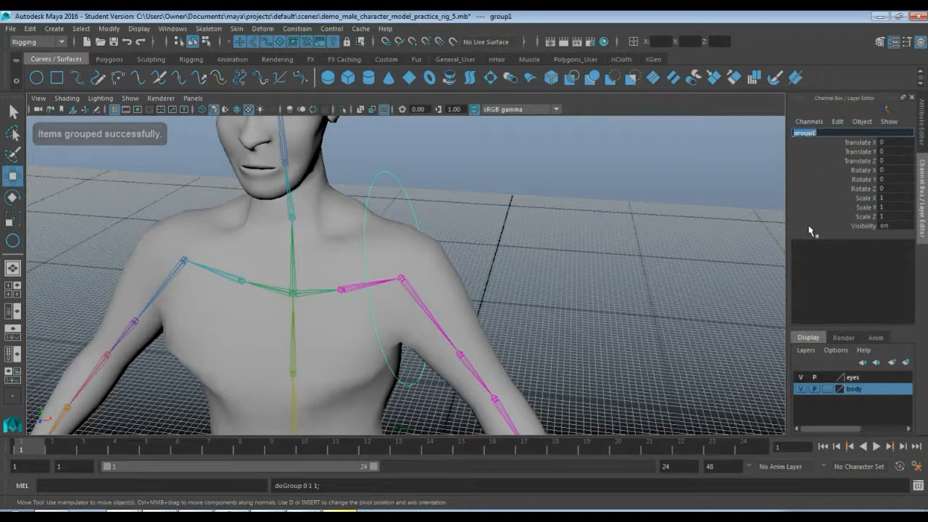
{"action": "type", "text": "L_shoulder_CTRL_GRP"}
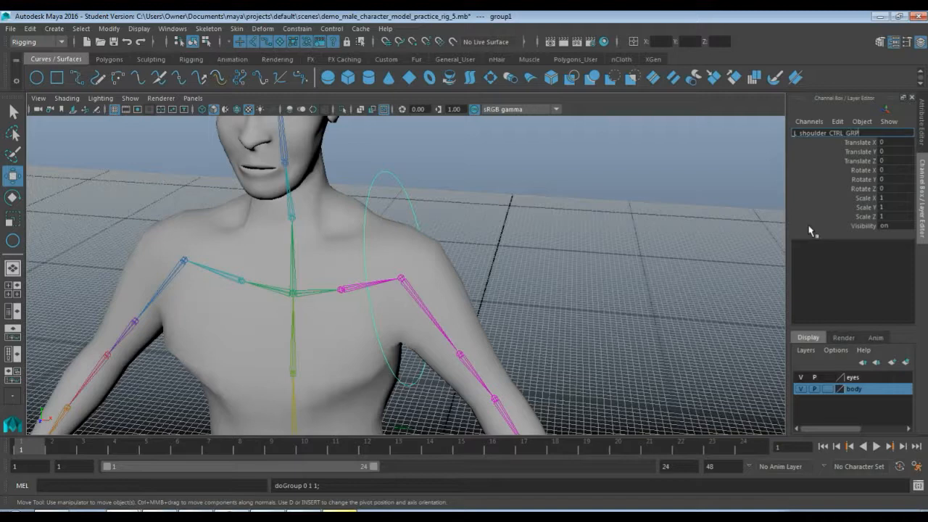
{"action": "key", "text": "Return"}
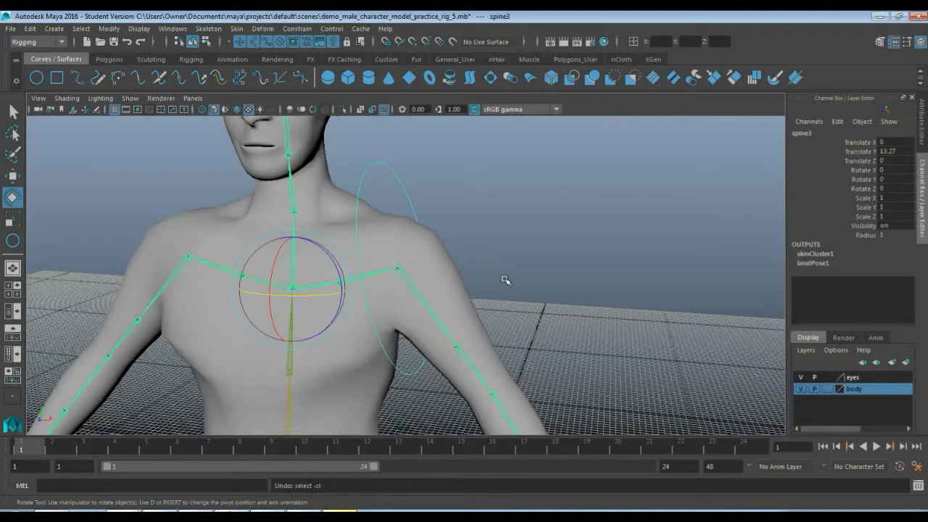
Step: Show the Hypergraph Hierarchy below the perspective view and frame the L_shoulder_CTRL node with its parent group
{"action": "left_click", "coordinate": [506, 280]}
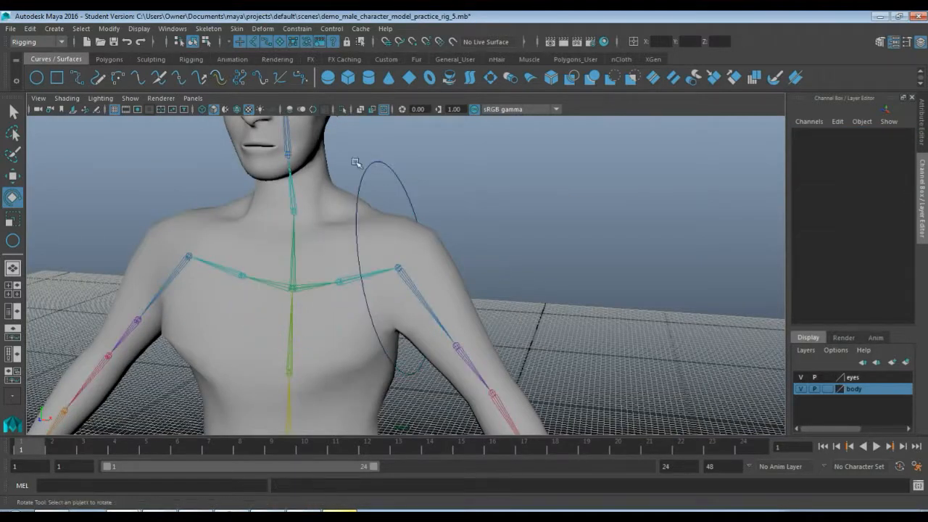
{"action": "left_click", "coordinate": [11, 338]}
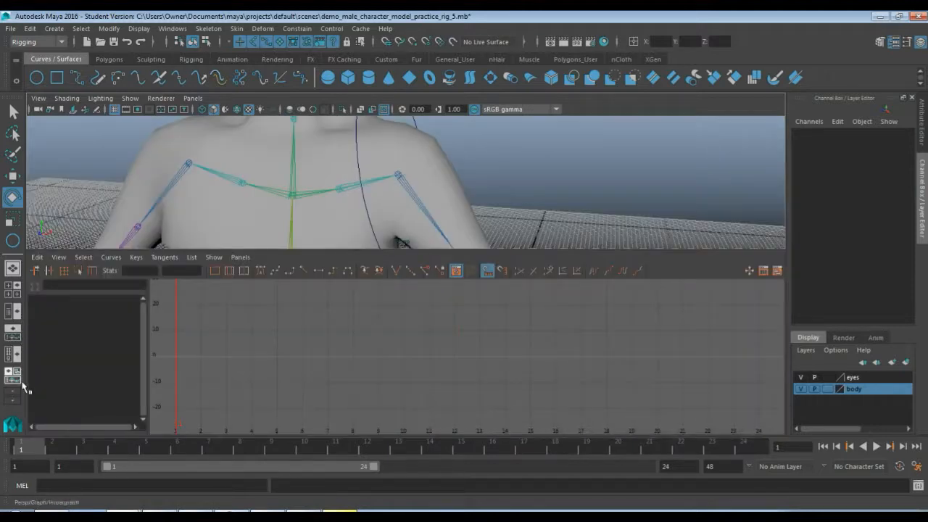
{"action": "left_click", "coordinate": [11, 403]}
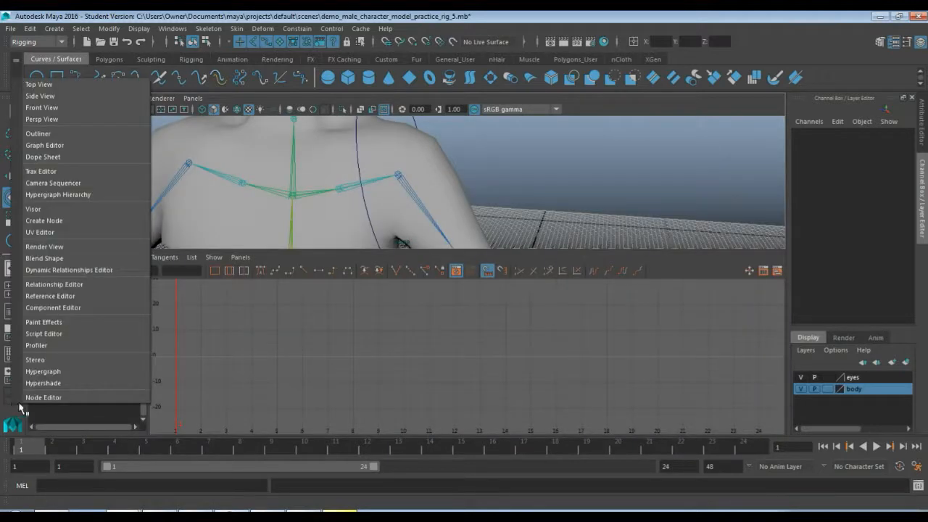
{"action": "left_click", "coordinate": [82, 194]}
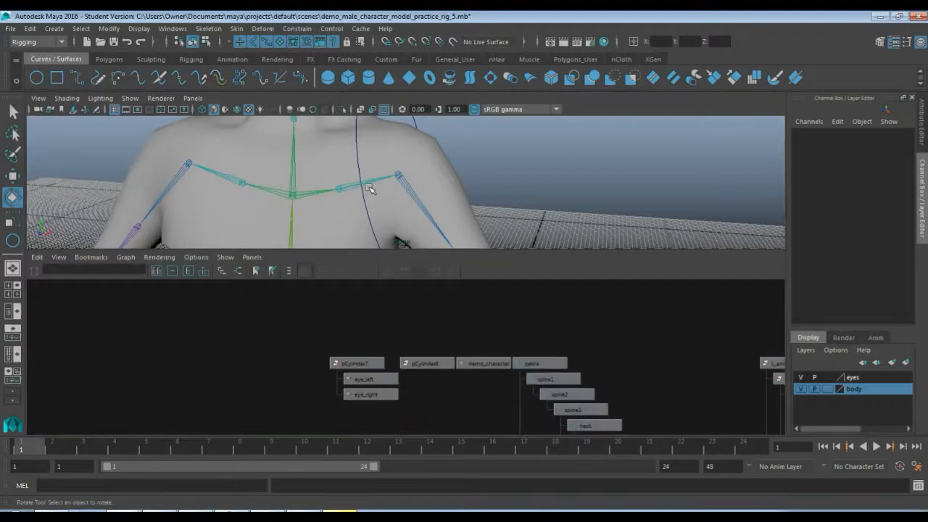
{"action": "left_click", "coordinate": [358, 141]}
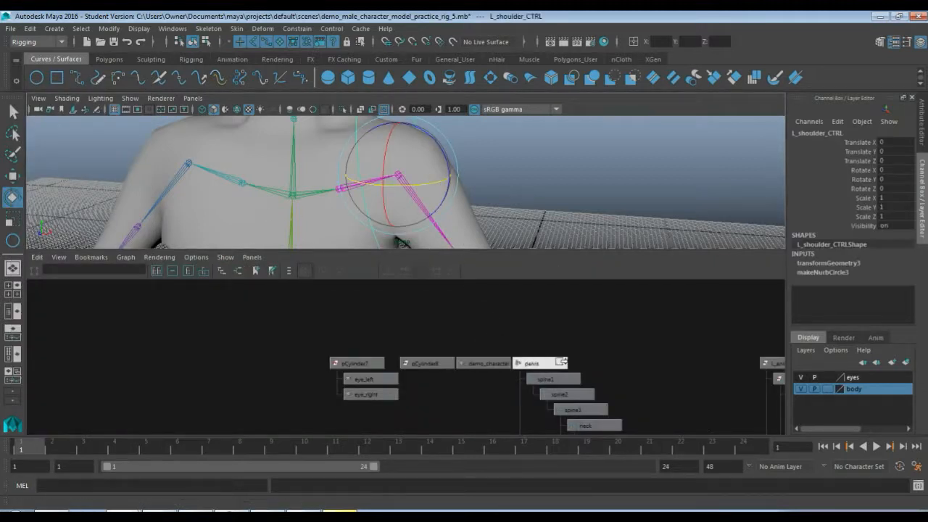
{"action": "key", "text": "f"}
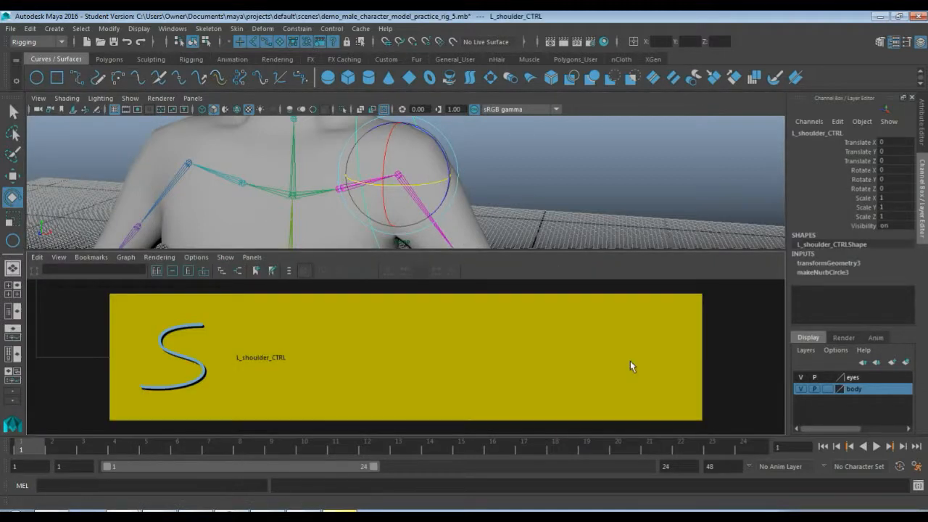
{"action": "right_click_drag", "start_coordinate": [381, 368], "coordinate": [317, 363], "text": "alt"}
{"action": "middle_click_drag", "start_coordinate": [328, 345], "coordinate": [343, 391], "text": "alt"}
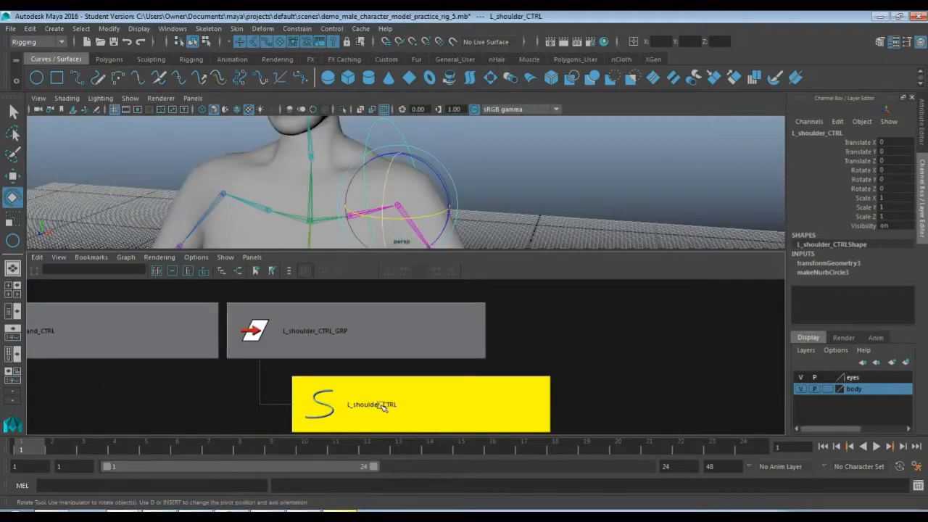
Step: Parent L_shoulder_CTRL_GRP under the spine3 joint
{"action": "left_click", "coordinate": [377, 335]}
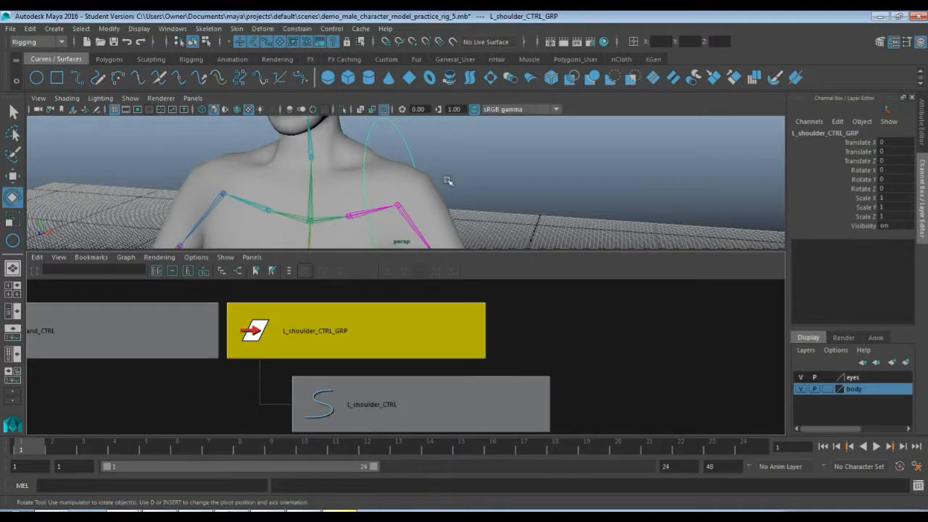
{"action": "left_click", "coordinate": [309, 221]}
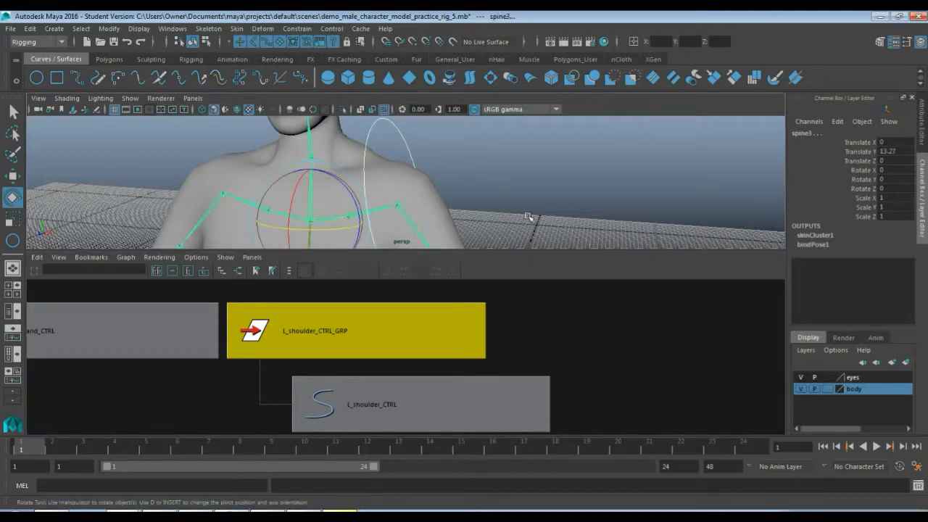
{"action": "key", "text": "p"}
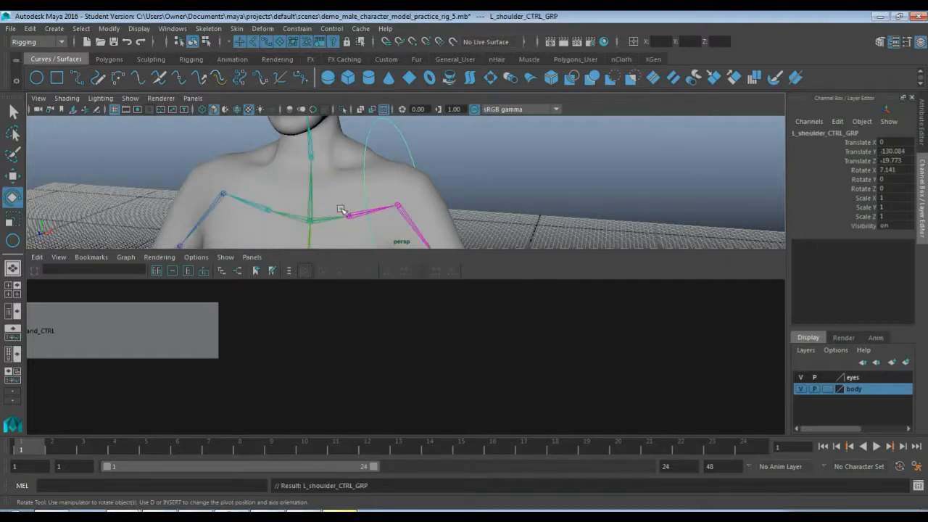
Step: Try rotating the spine3 joint about 27 degrees in Y to test the shoulder control, and undo the rotation
{"action": "left_click", "coordinate": [312, 220]}
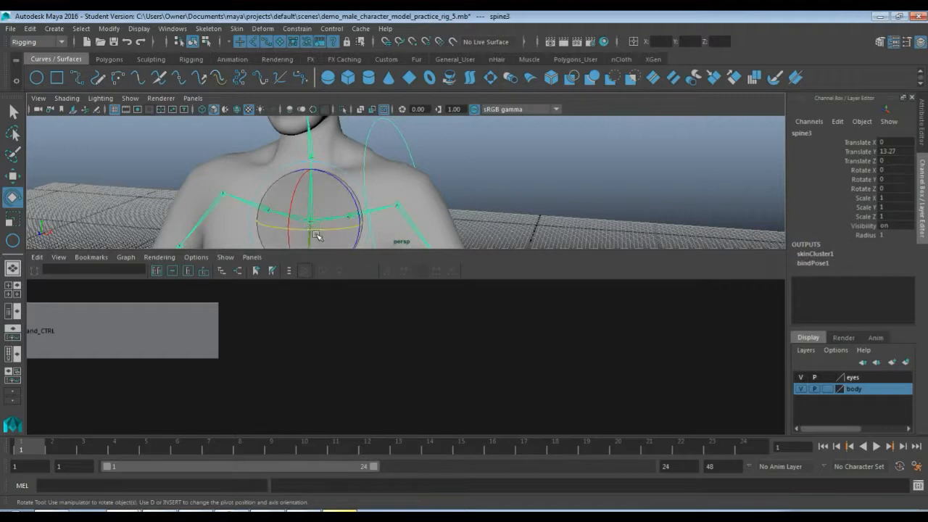
{"action": "left_click_drag", "start_coordinate": [310, 232], "coordinate": [331, 224]}
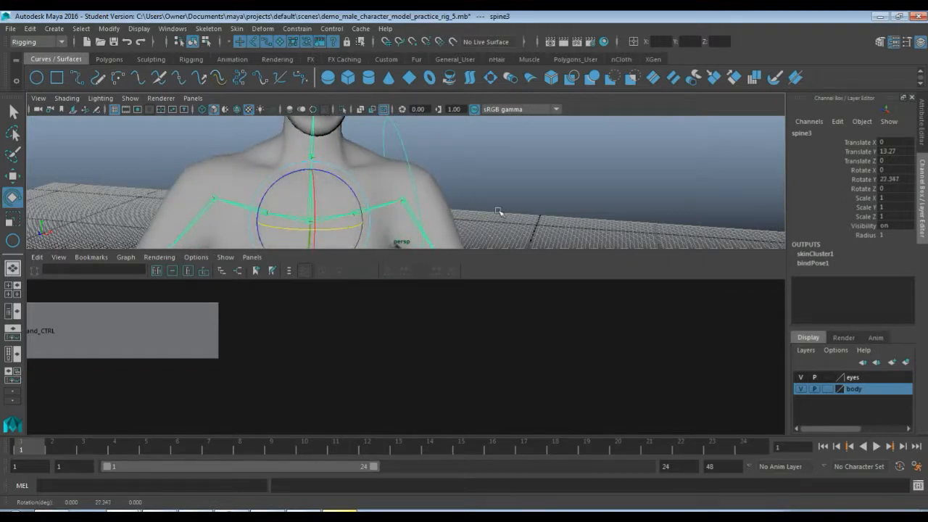
{"action": "key", "text": "ctrl+z"}
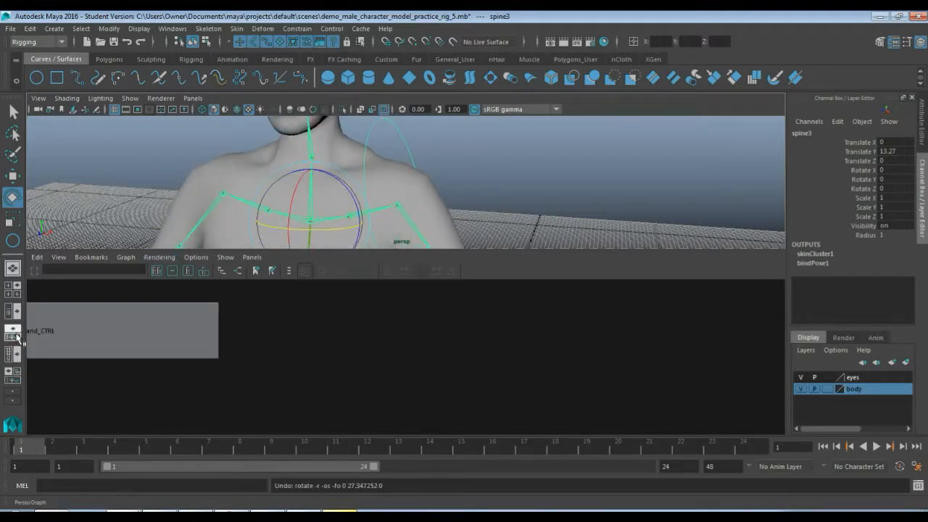
Step: Restore the single full-size perspective view of the character and deselect the spine3 joint
{"action": "left_click", "coordinate": [12, 268]}
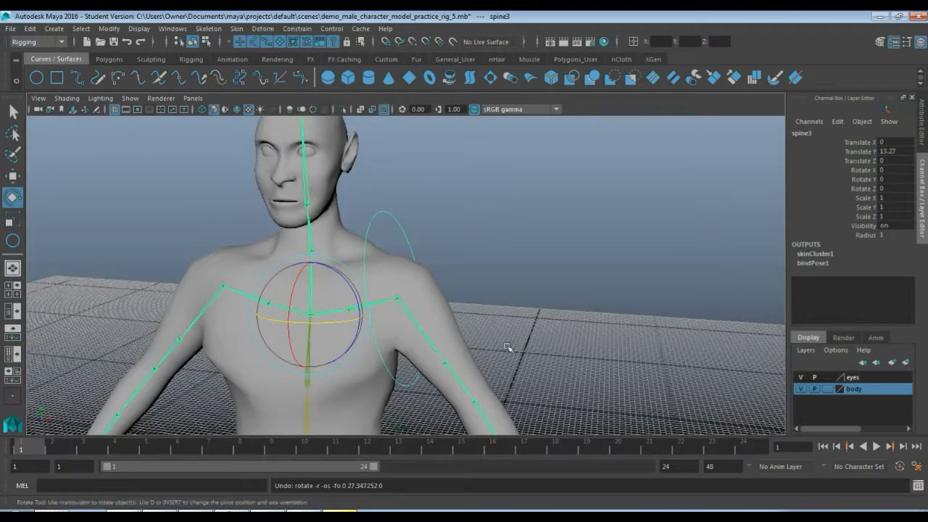
{"action": "key", "text": "space"}
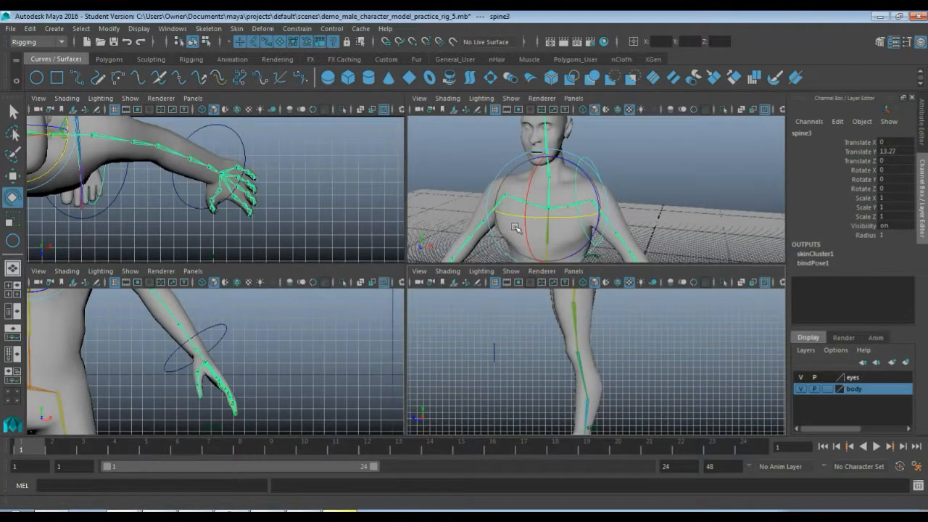
{"action": "key", "text": "space"}
{"action": "left_click", "coordinate": [511, 344]}
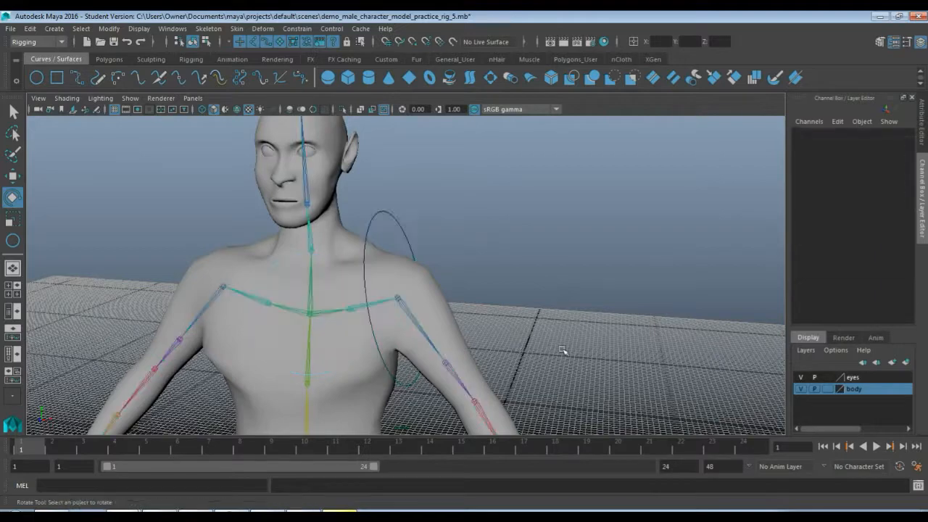
Step: Examine the left shoulder, hand and knee control curves on the character from several angles
{"action": "middle_click_drag", "start_coordinate": [563, 353], "coordinate": [491, 207], "text": "alt"}
{"action": "left_click", "coordinate": [331, 228]}
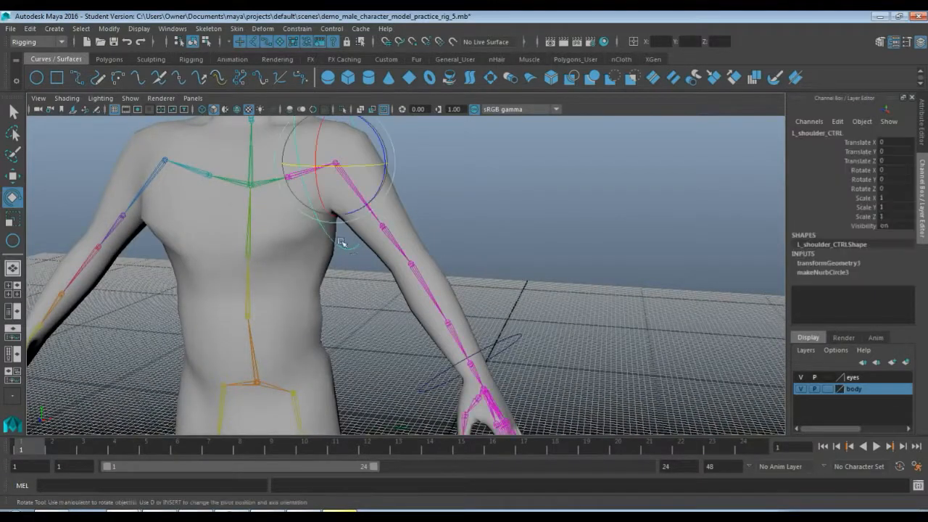
{"action": "left_click", "coordinate": [501, 344]}
{"action": "scroll", "coordinate": [471, 379], "scroll_direction": "down", "scroll_amount": 3}
{"action": "scroll", "coordinate": [502, 348], "scroll_direction": "up", "scroll_amount": 3}
{"action": "left_click_drag", "start_coordinate": [519, 300], "coordinate": [420, 269], "text": "alt"}
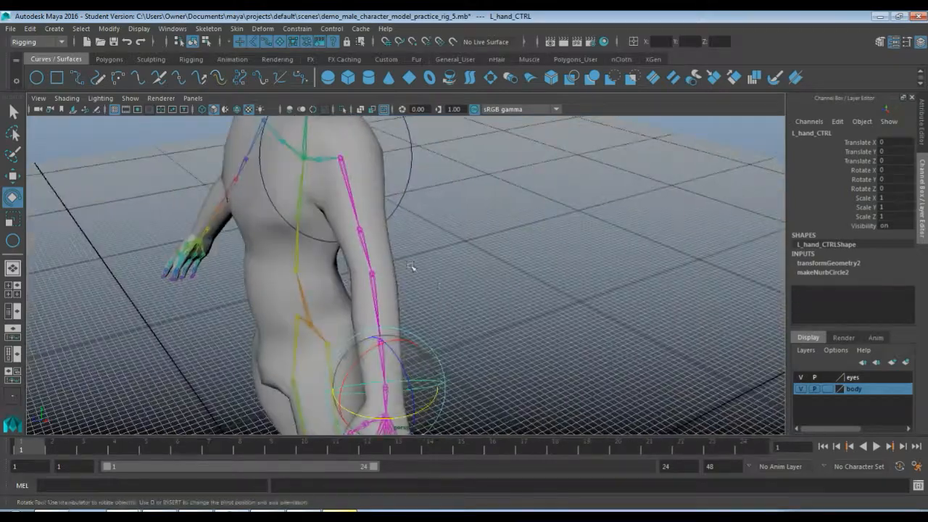
{"action": "left_click_drag", "start_coordinate": [365, 283], "coordinate": [449, 261], "text": "alt"}
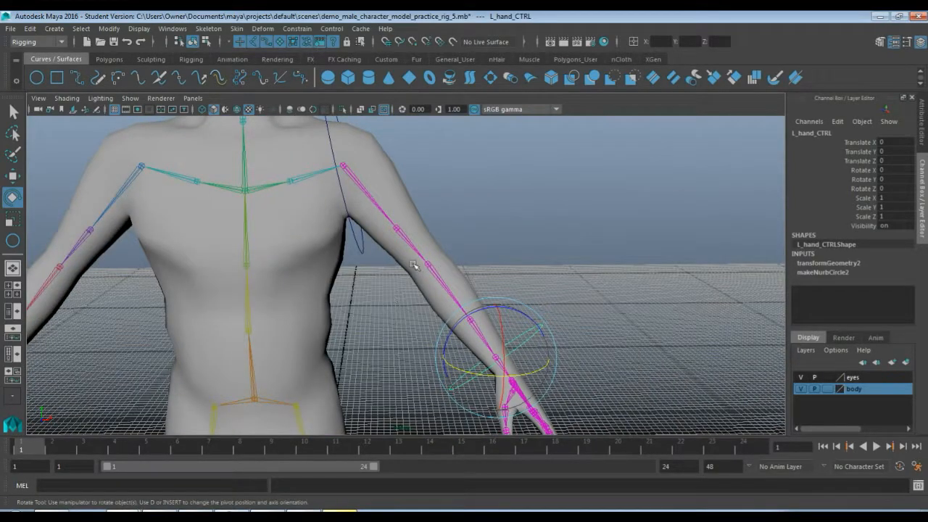
{"action": "scroll", "coordinate": [483, 209], "scroll_direction": "down", "scroll_amount": 8}
{"action": "left_click_drag", "start_coordinate": [483, 217], "coordinate": [439, 254], "text": "alt"}
{"action": "left_click", "coordinate": [348, 324]}
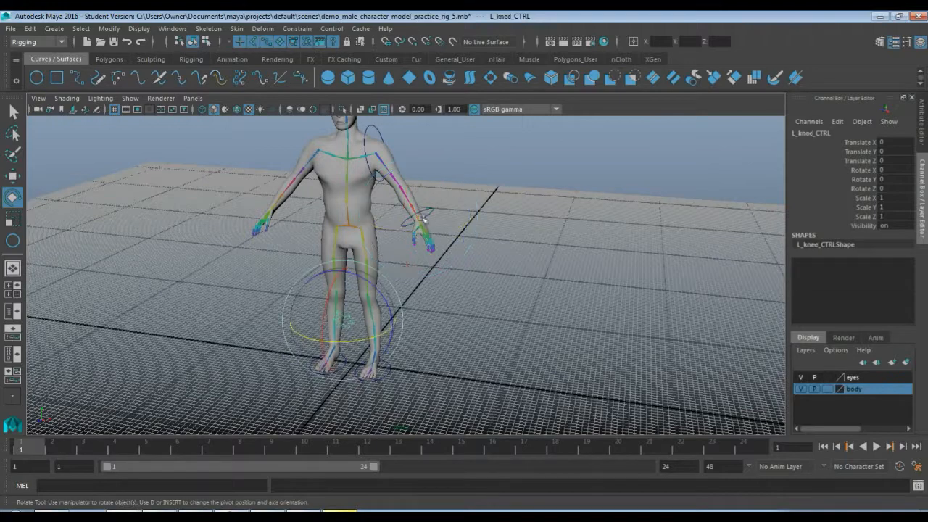
{"action": "scroll", "coordinate": [447, 358], "scroll_direction": "up", "scroll_amount": 2}
{"action": "scroll", "coordinate": [447, 359], "scroll_direction": "up", "scroll_amount": 2}
{"action": "scroll", "coordinate": [393, 307], "scroll_direction": "down", "scroll_amount": 5}
{"action": "scroll", "coordinate": [396, 310], "scroll_direction": "up", "scroll_amount": 4}
{"action": "scroll", "coordinate": [396, 310], "scroll_direction": "up", "scroll_amount": 2}
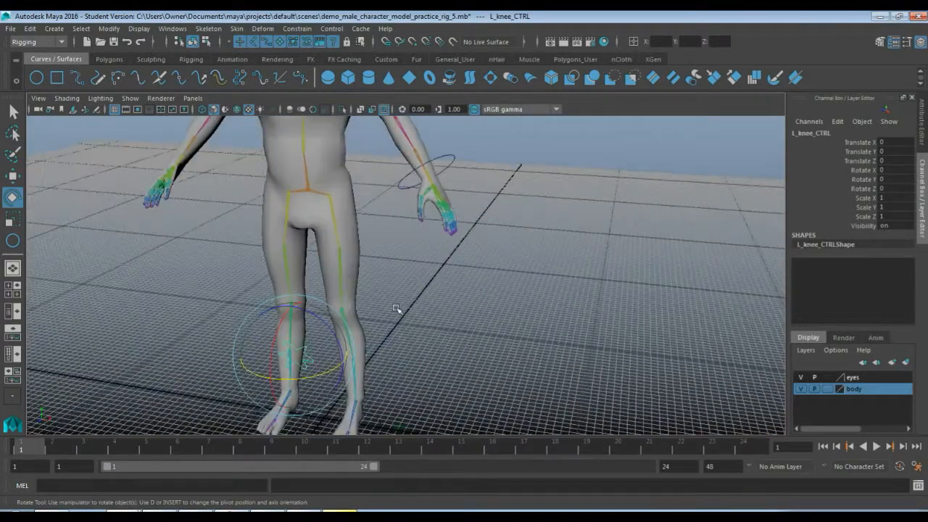
{"action": "middle_click_drag", "start_coordinate": [411, 271], "coordinate": [338, 263], "text": "alt"}
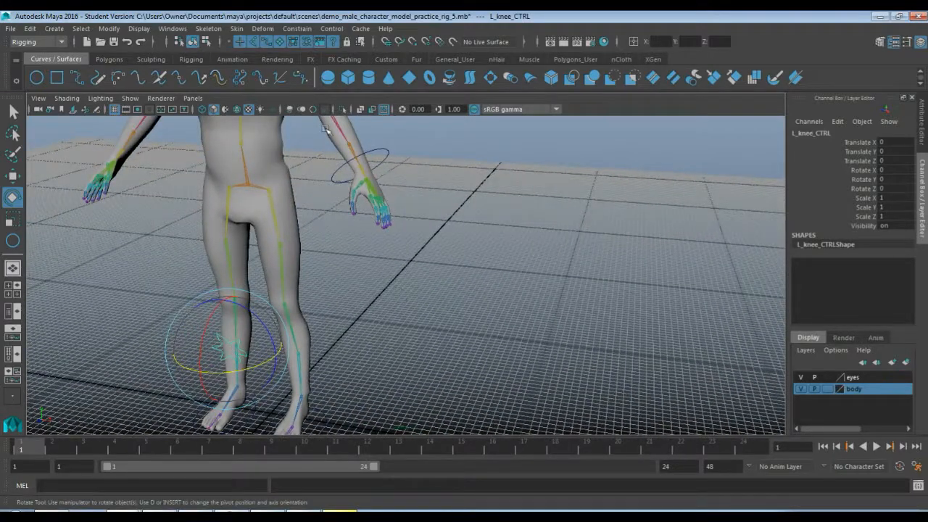
Step: Draw a plus-shaped outline beside the left hand in the top view with the Pencil Curve Tool, and show it in perspective
{"action": "left_click", "coordinate": [98, 79]}
{"action": "middle_click_drag", "start_coordinate": [414, 356], "coordinate": [413, 266], "text": "alt"}
{"action": "key", "text": "space"}
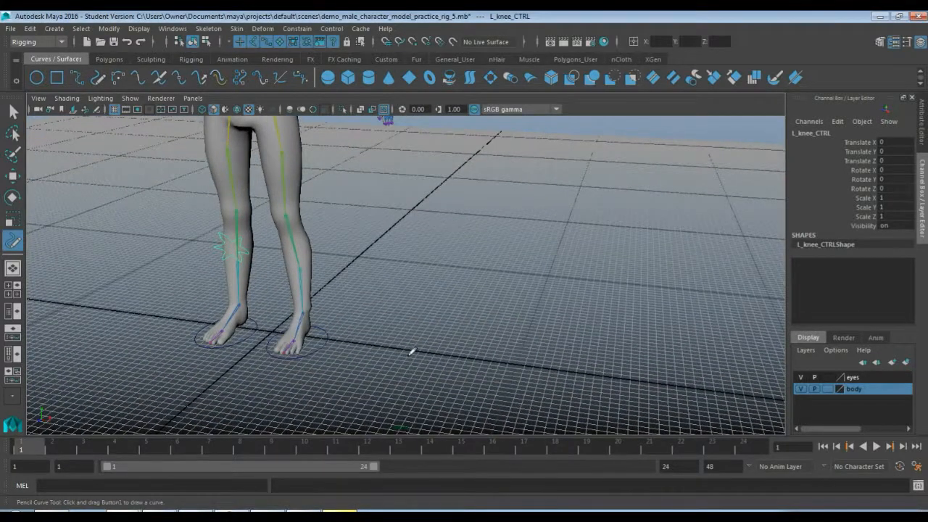
{"action": "key", "text": "space"}
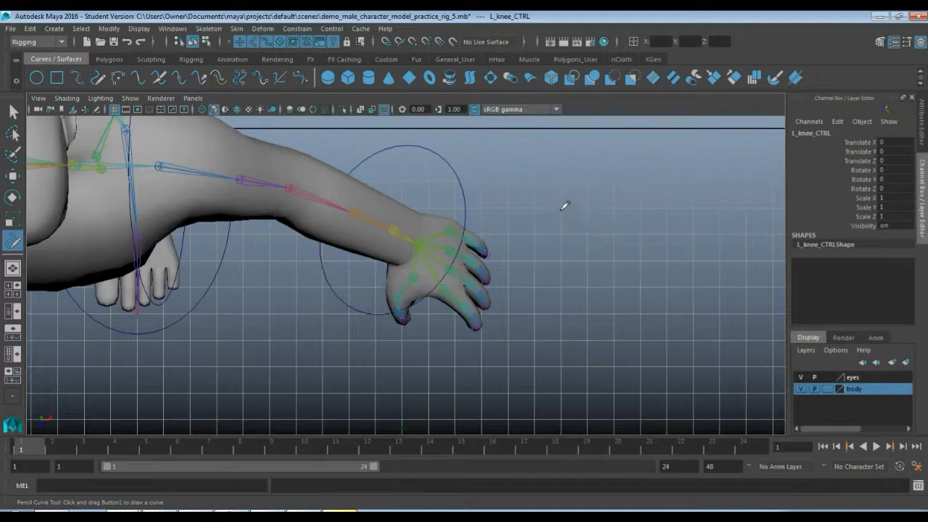
{"action": "key", "text": "x"}
{"action": "left_click_drag", "start_coordinate": [615, 259], "coordinate": [616, 236]}
{"action": "left_click_drag", "start_coordinate": [568, 229], "coordinate": [565, 233]}
{"action": "key", "text": "w"}
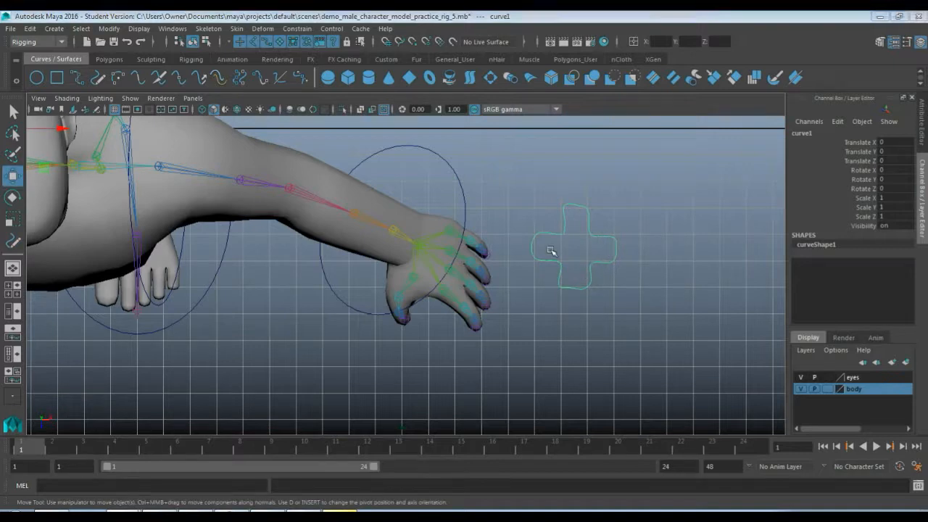
{"action": "key", "text": "space"}
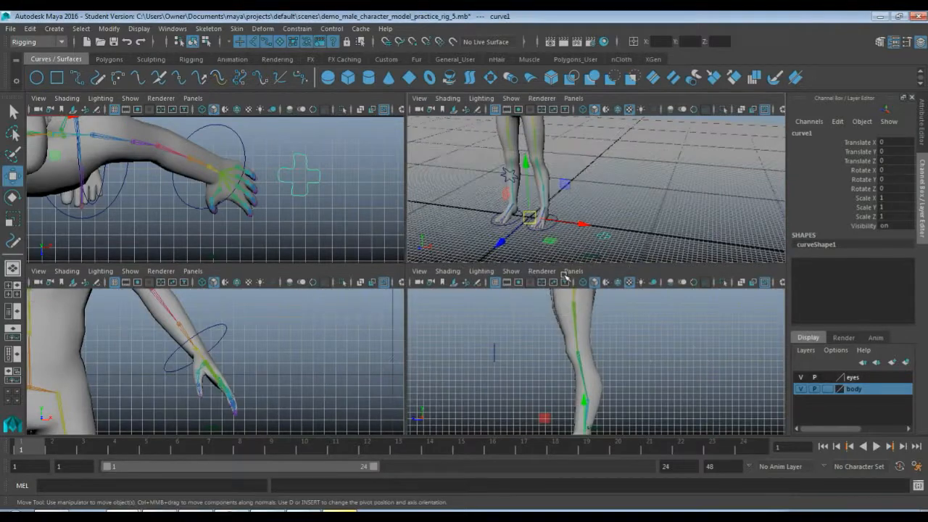
{"action": "key", "text": "space"}
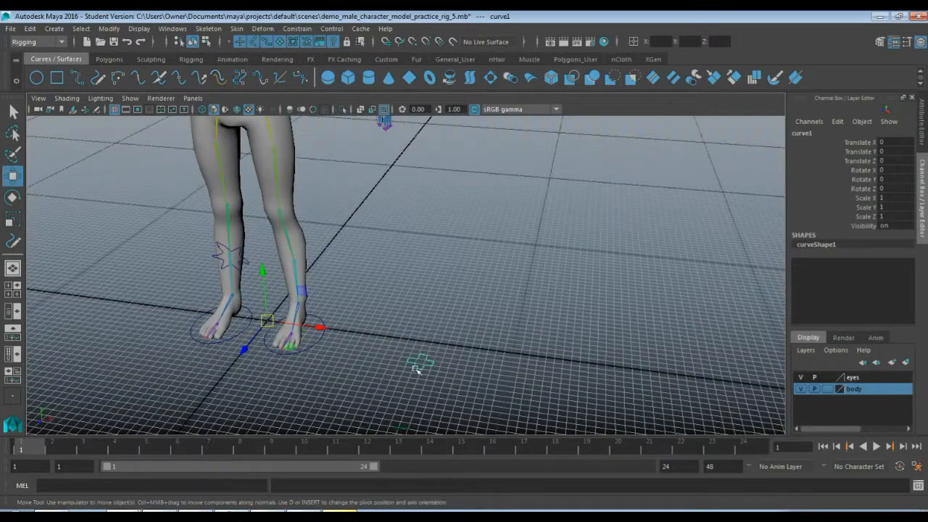